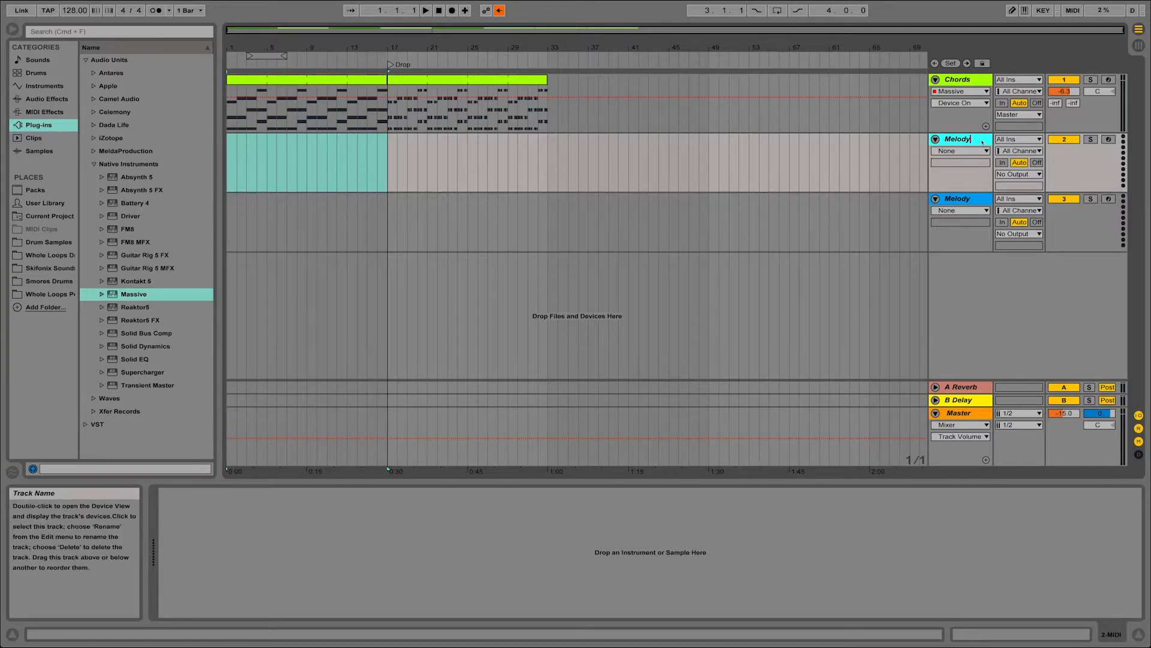
Step: Delete the duplicate empty Melody track directly below the Chords track
left_click(966, 175)
right_click(960, 140)
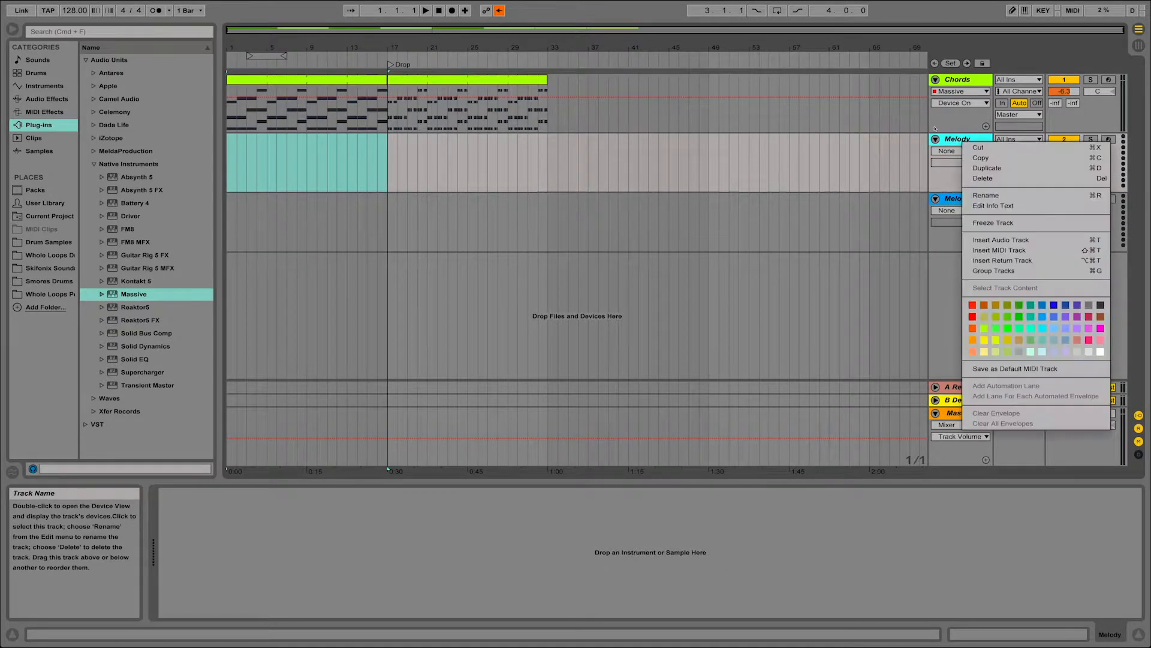
left_click(983, 179)
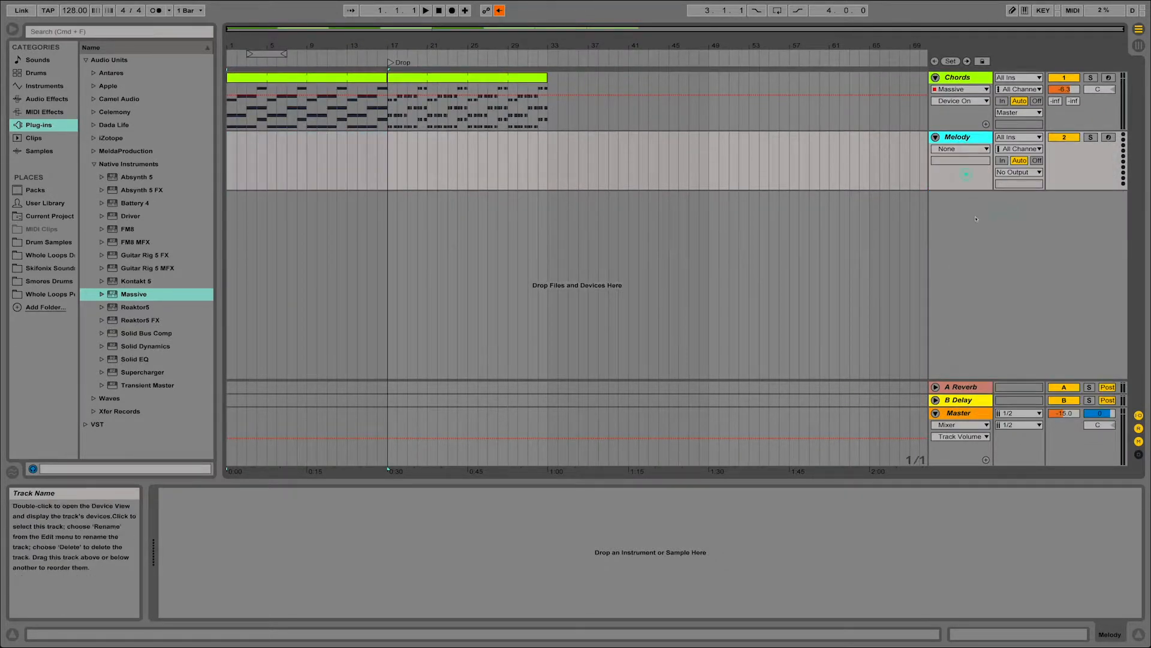
left_click(850, 180)
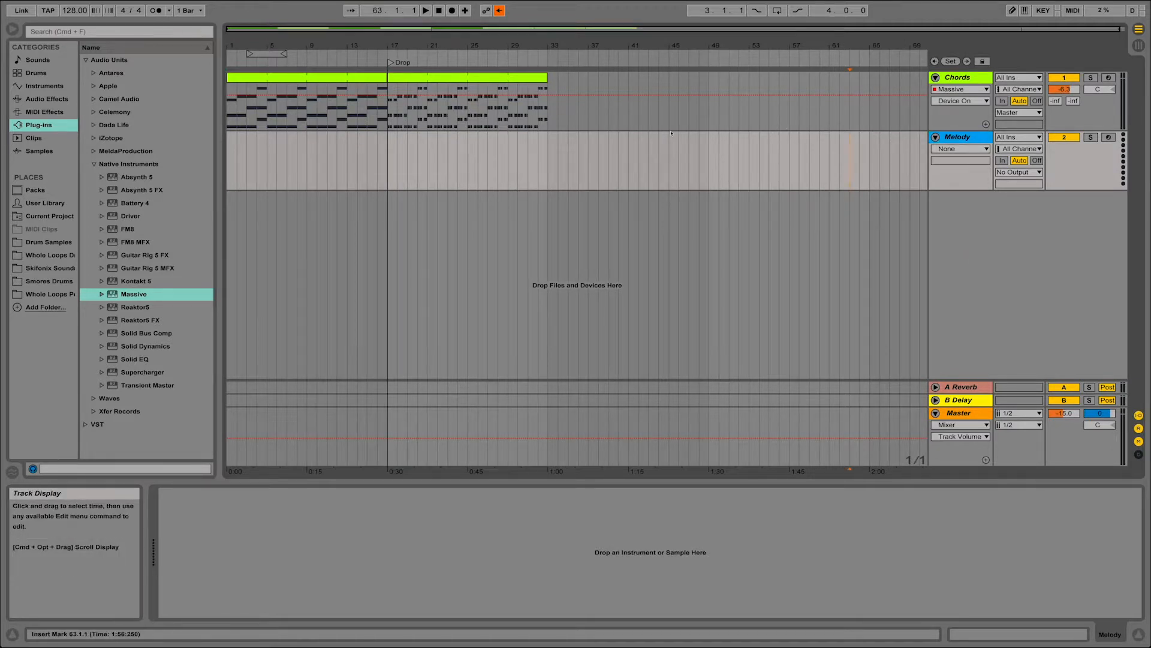
Step: Copy the first Chords clip, before the Drop marker, and paste it at bar 1 of the Melody track
left_click(363, 77)
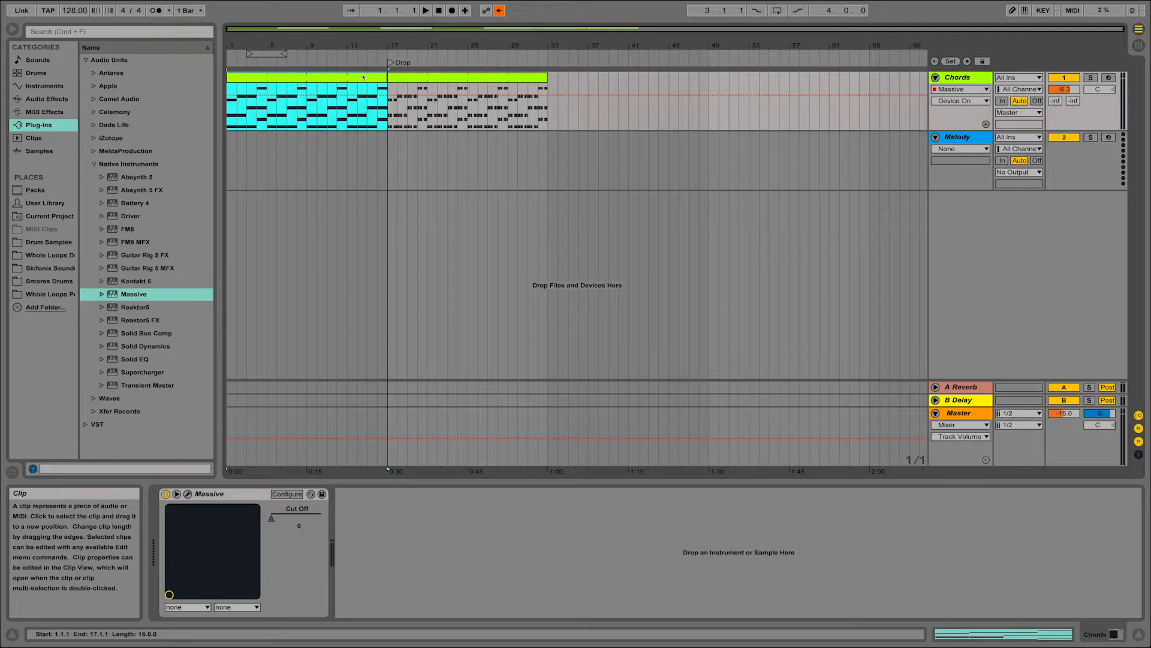
right_click(364, 77)
left_click(381, 94)
right_click(229, 158)
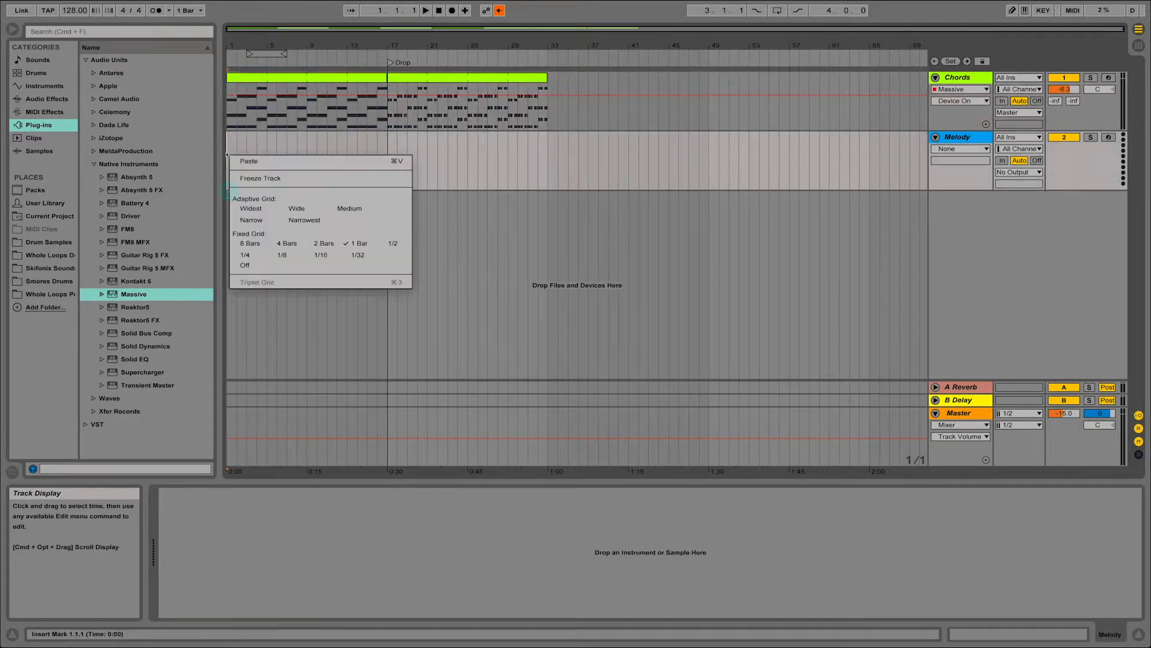
left_click(243, 160)
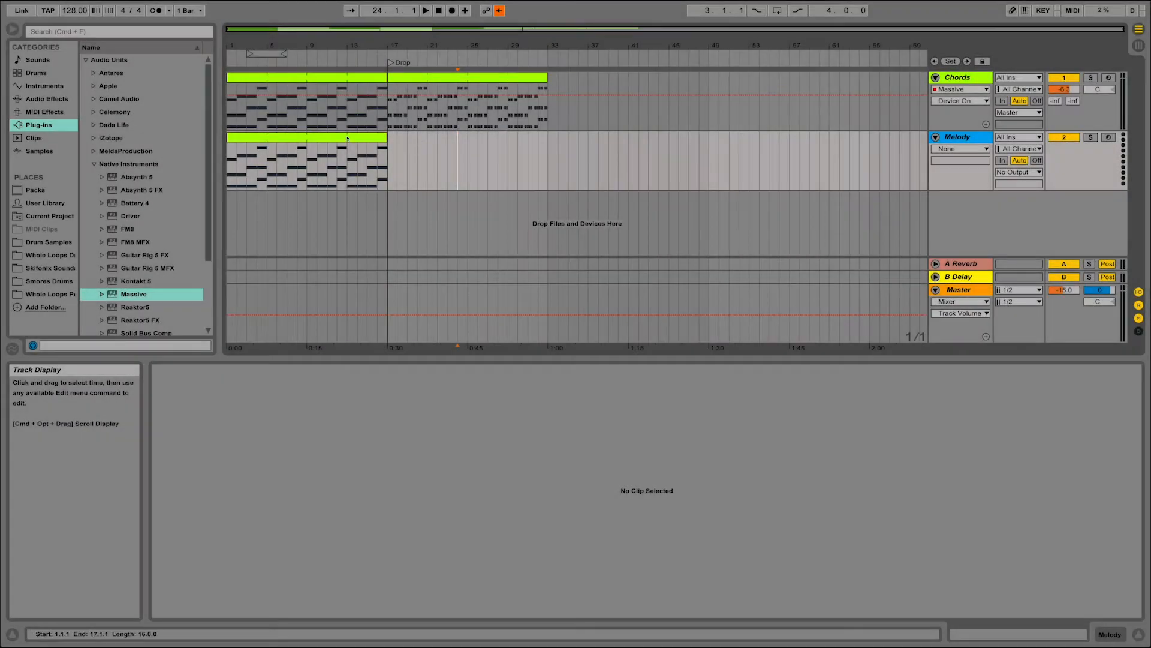
Step: Open the pasted Melody clip and deactivate all of its chord notes so they serve as silent guides
left_click(347, 138)
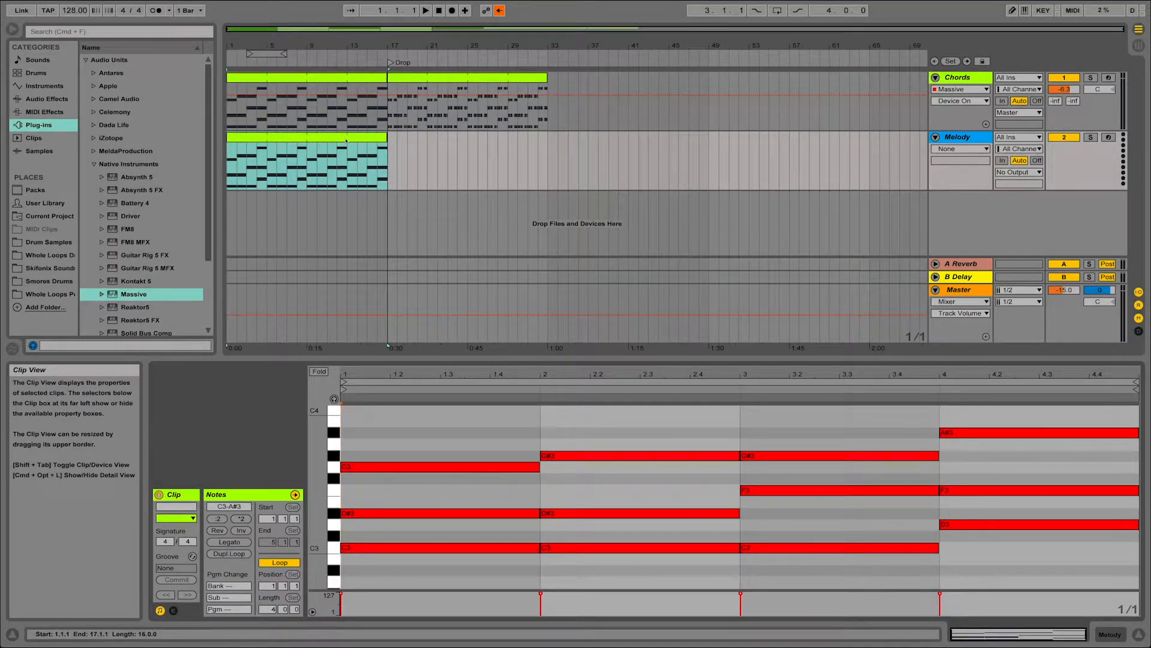
left_click_drag(434, 415, 982, 565)
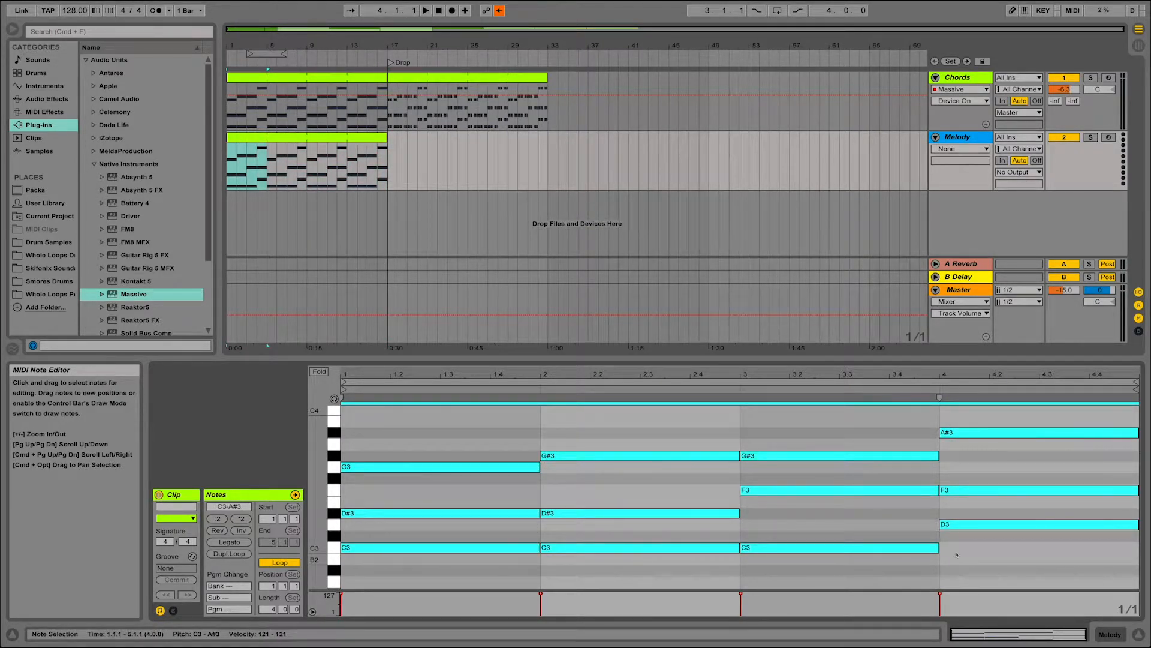
key("0")
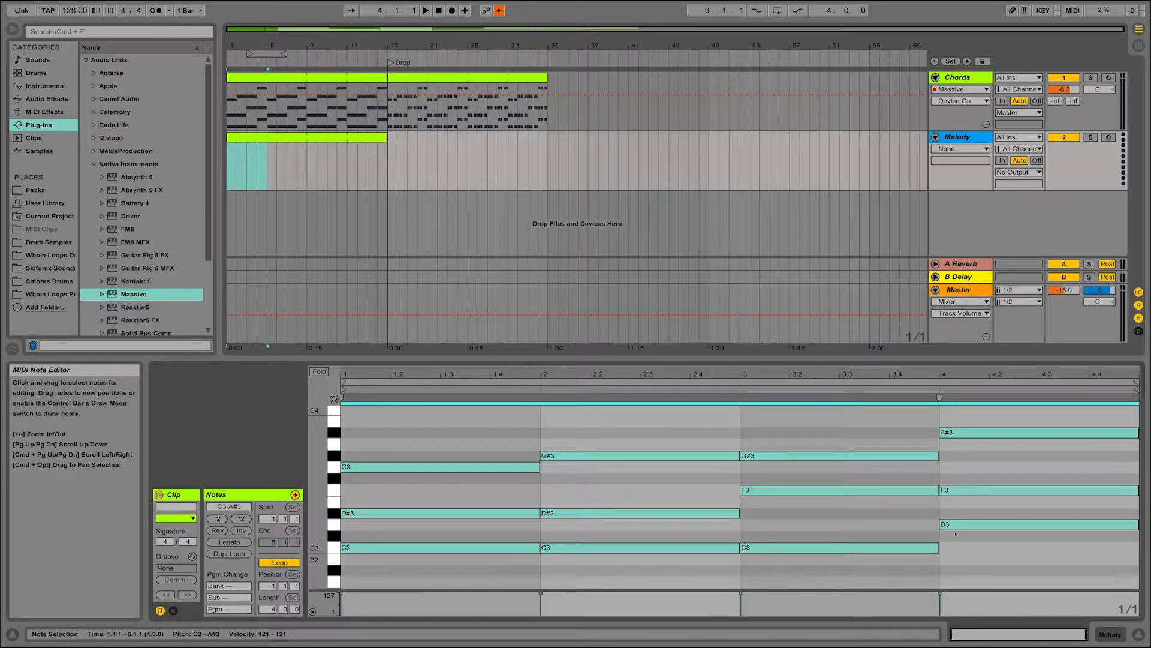
left_click(692, 433)
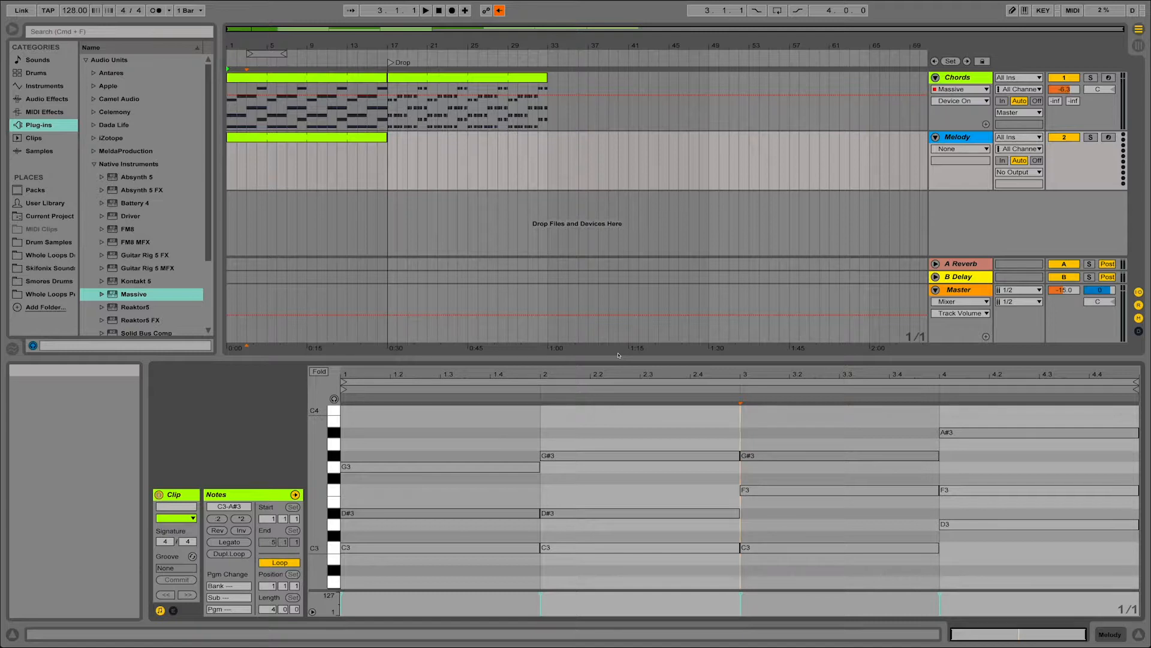
Step: Set the Melody clip's note grid to 1/8 and enlarge the note editor, showing the octave above the chords
left_click(319, 373)
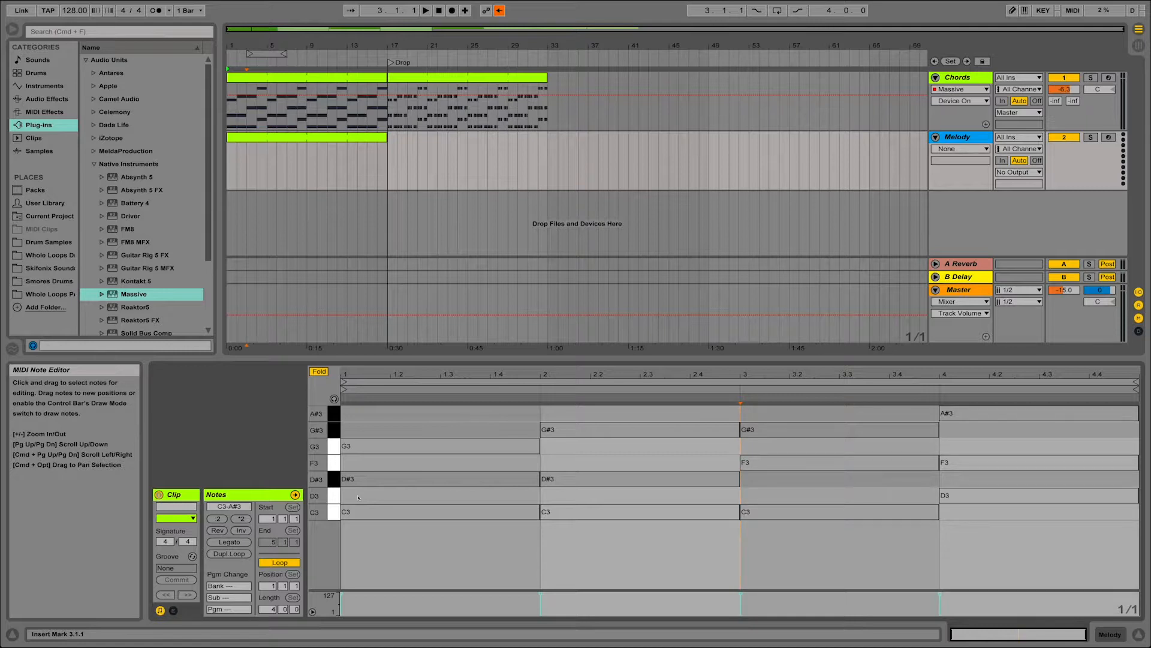
left_click(321, 371)
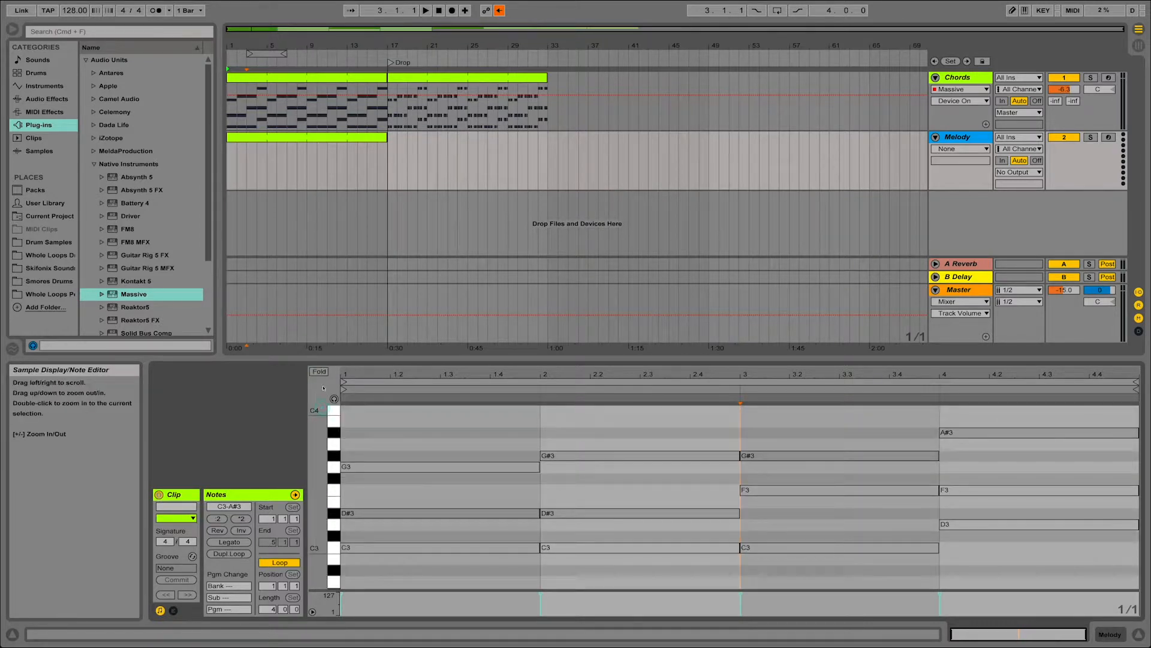
right_click(429, 423)
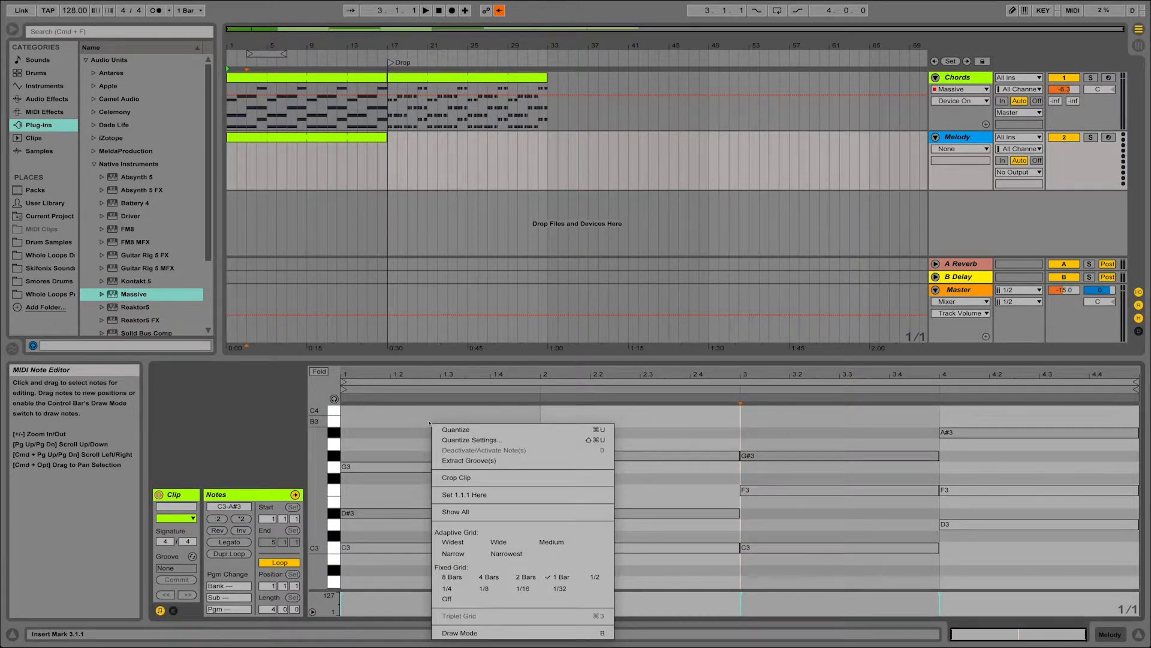
left_click(484, 588)
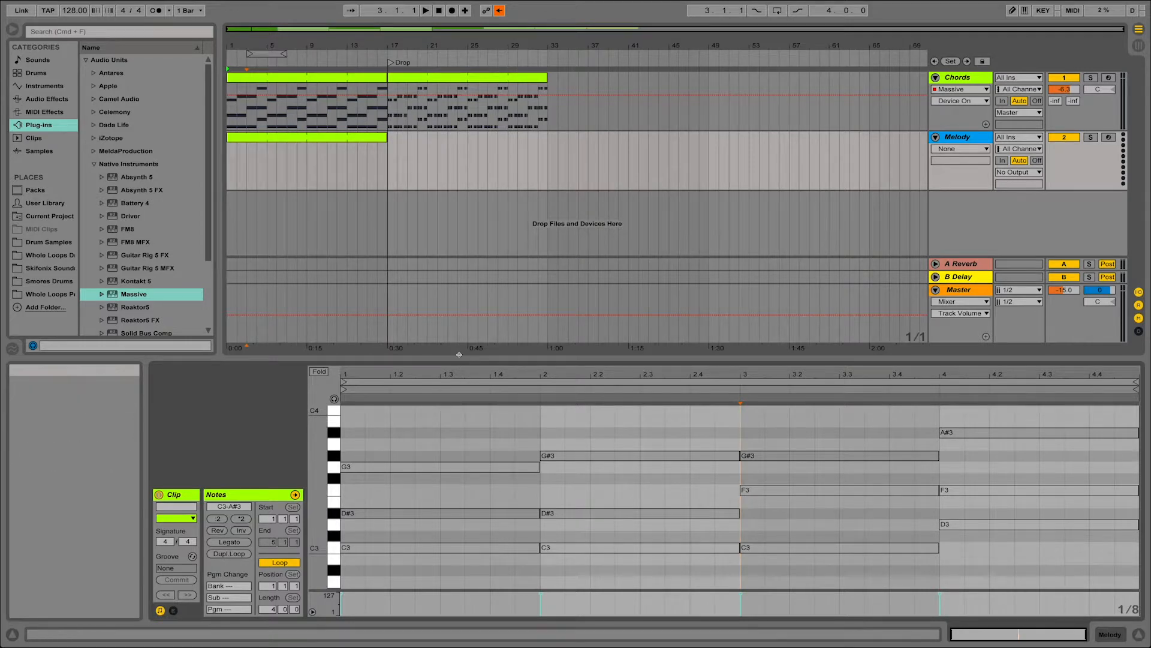
left_click_drag(463, 359, 463, 264)
left_click_drag(316, 340, 322, 340)
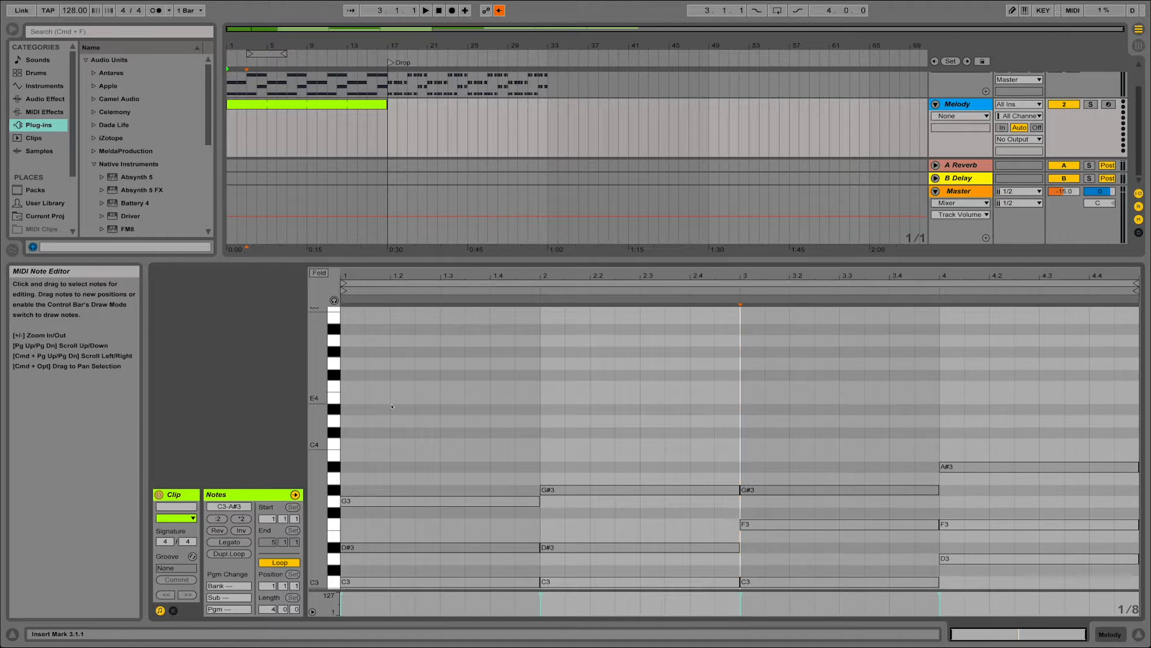
Step: Examine the notes of each of the four chords in the Melody clip, bar by bar
left_click_drag(408, 435, 419, 591)
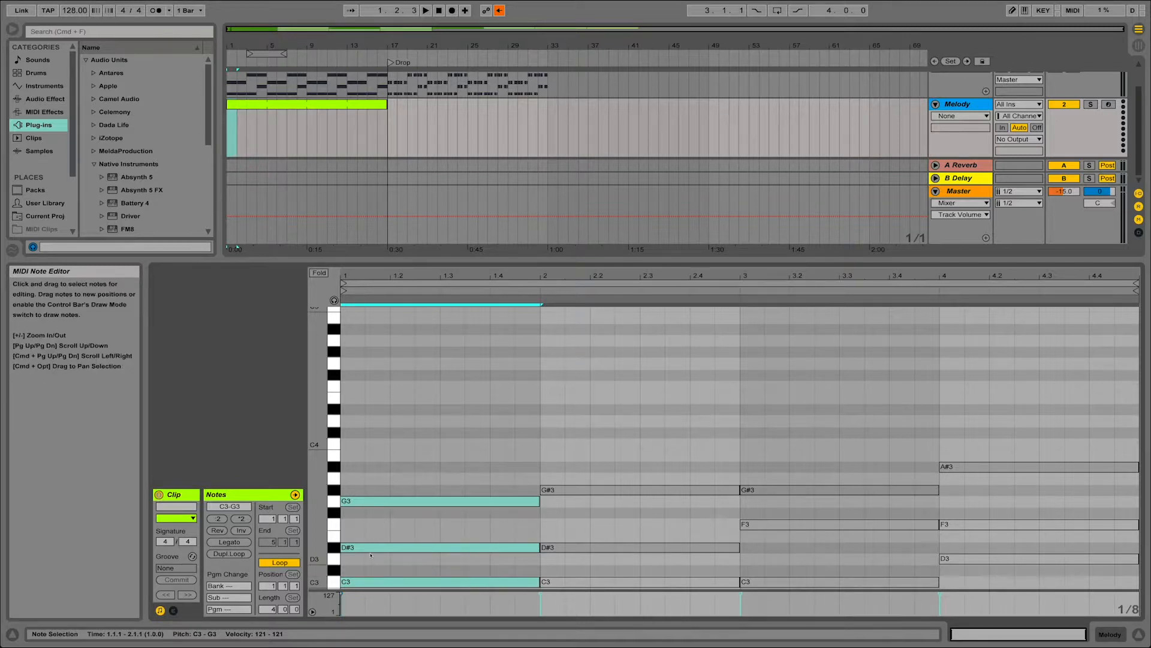
left_click(379, 501)
left_click(388, 479)
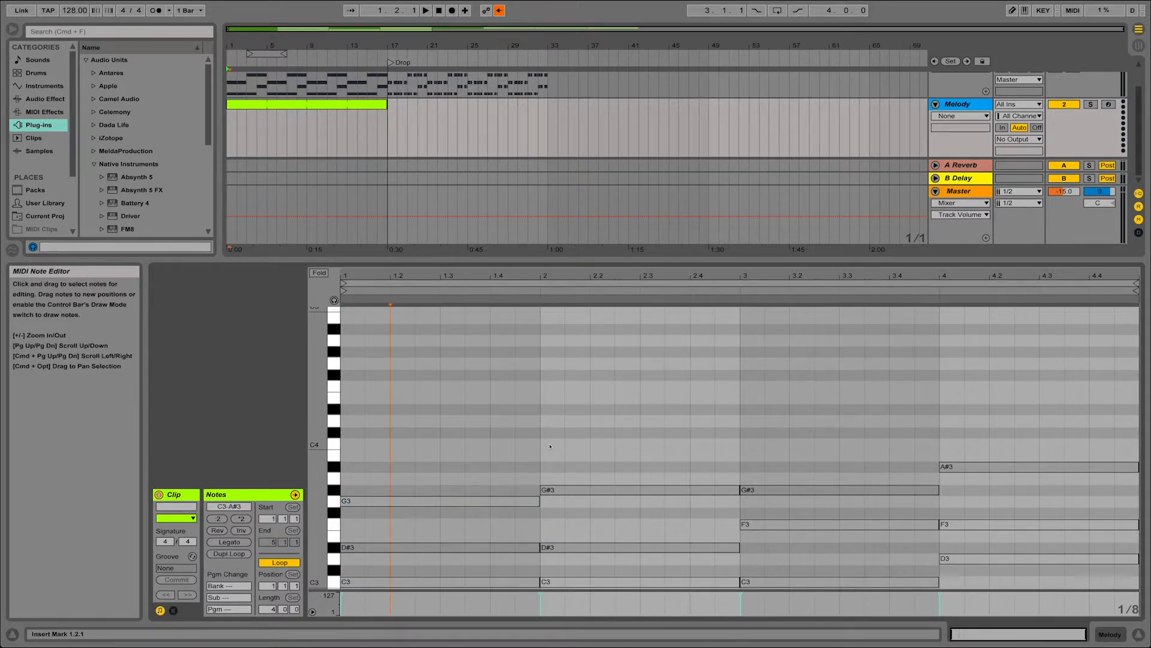
left_click_drag(539, 446, 628, 577)
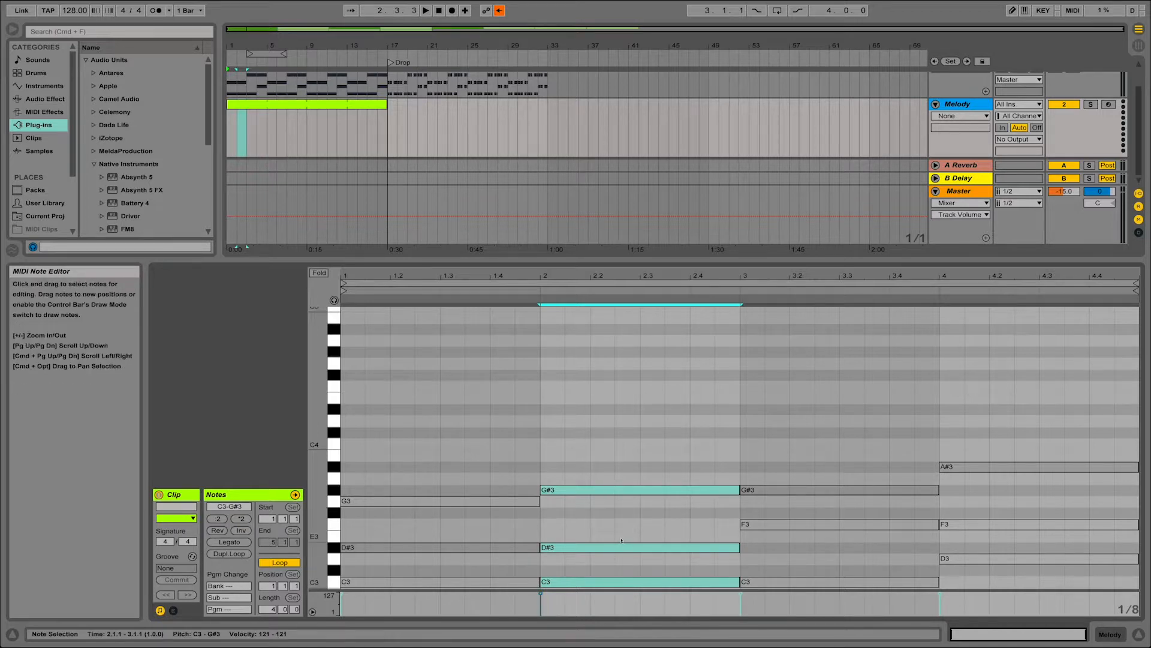
left_click_drag(787, 420, 781, 584)
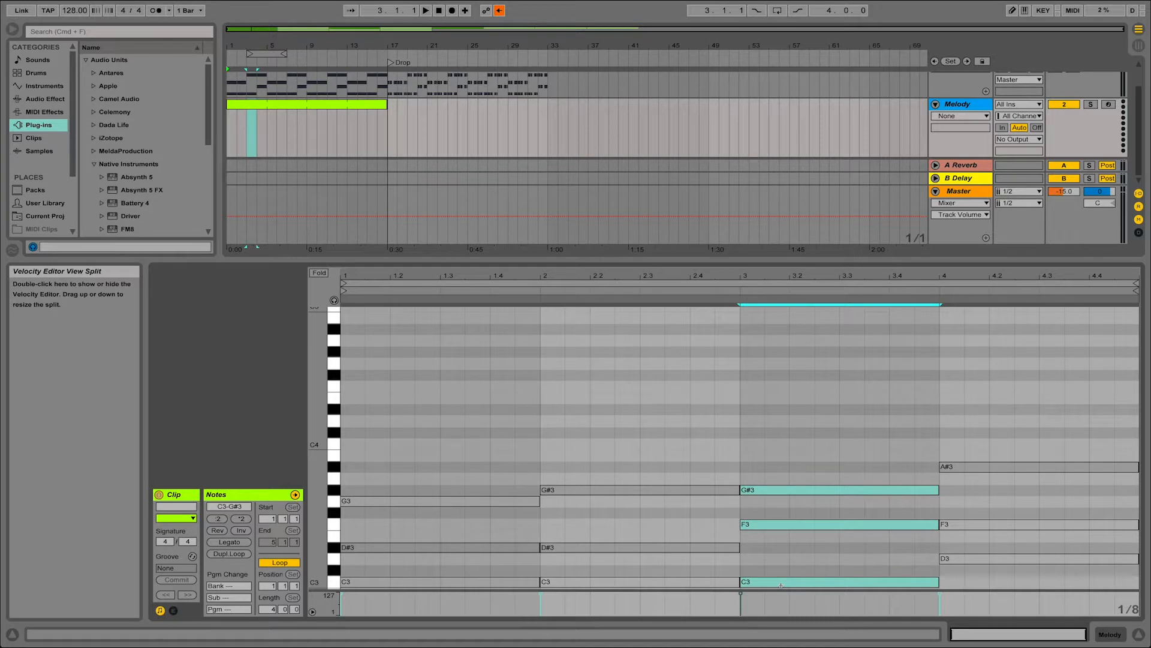
left_click_drag(972, 446, 966, 571)
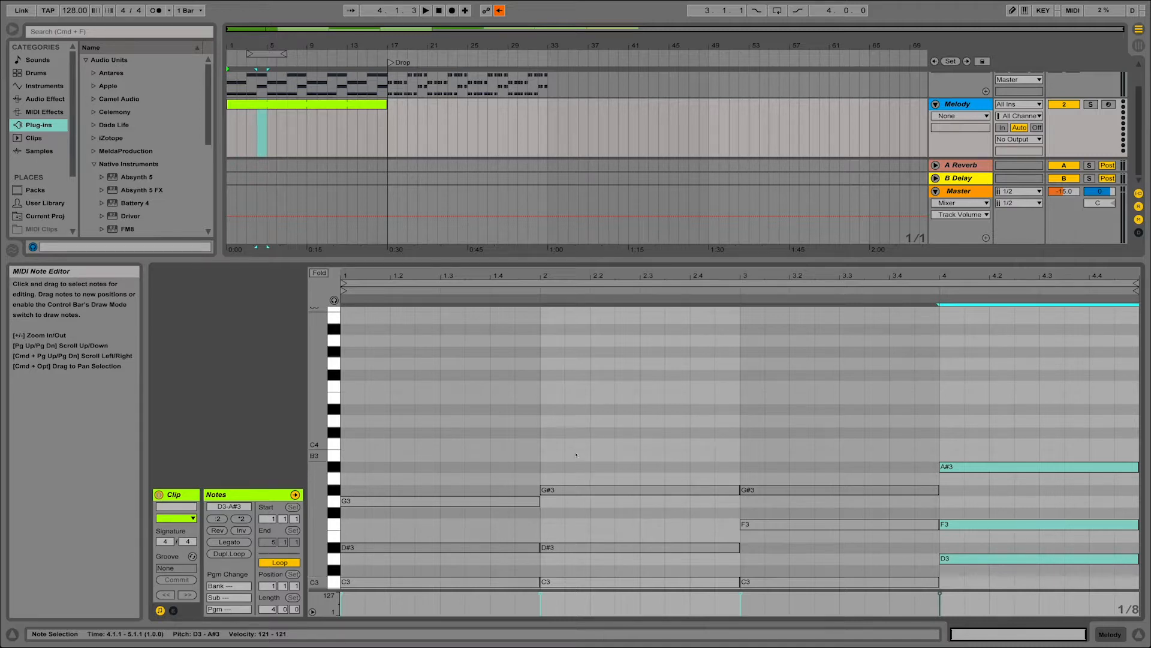
left_click(568, 474)
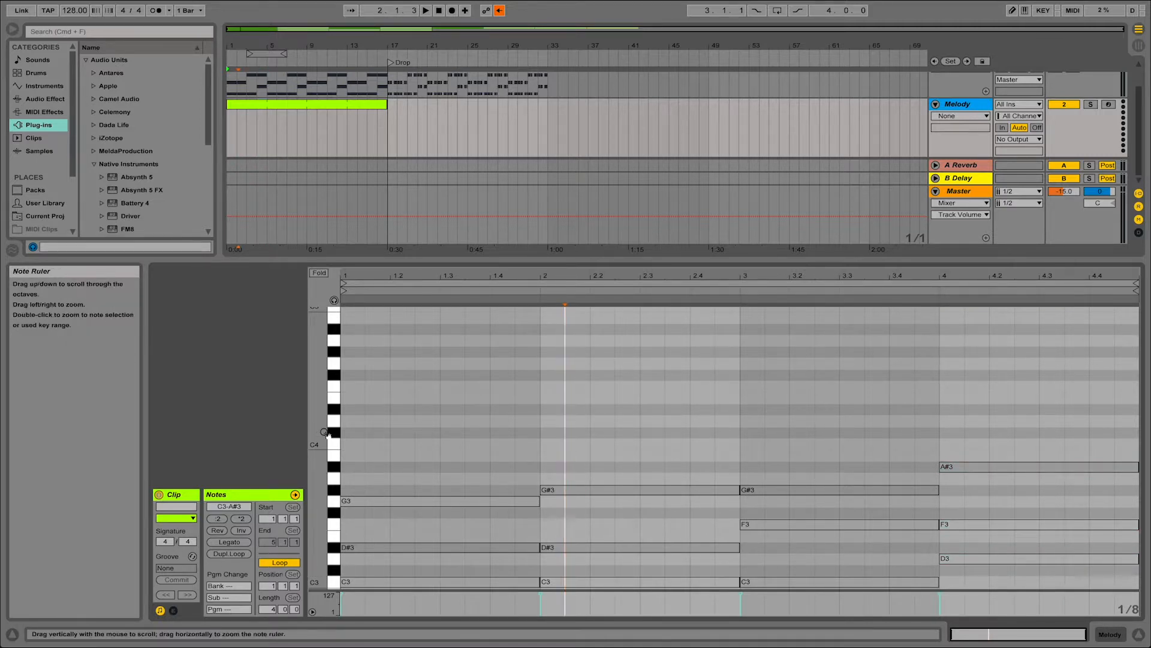
scroll(332, 430, "down", 3)
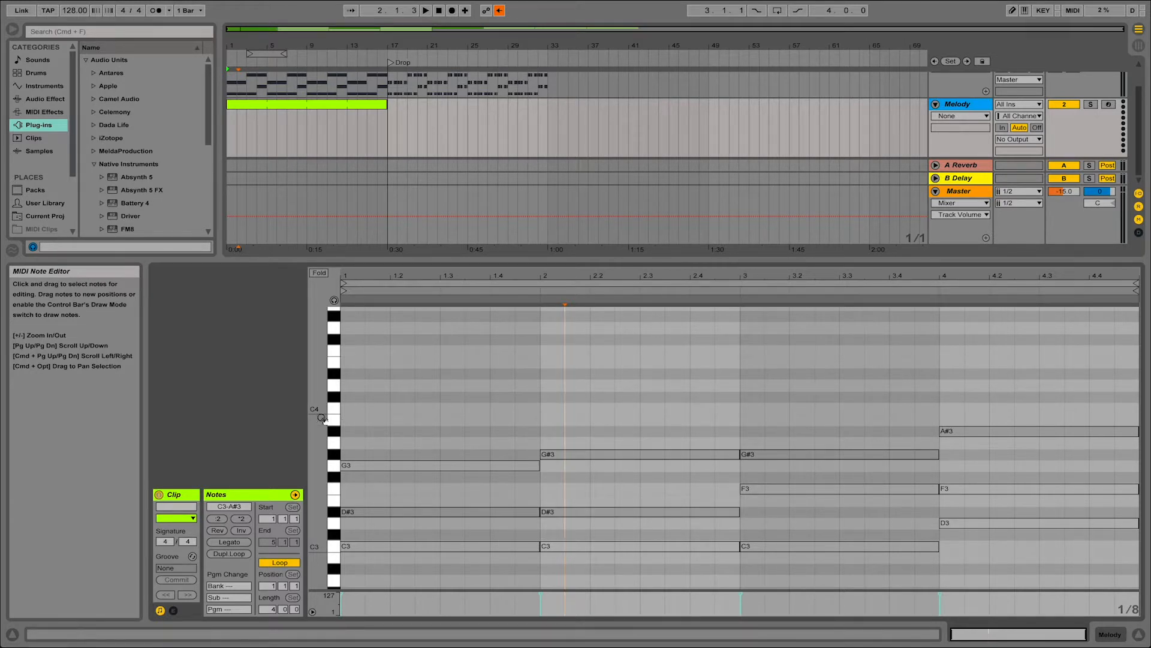
left_click_drag(320, 407, 323, 418)
key("Home")
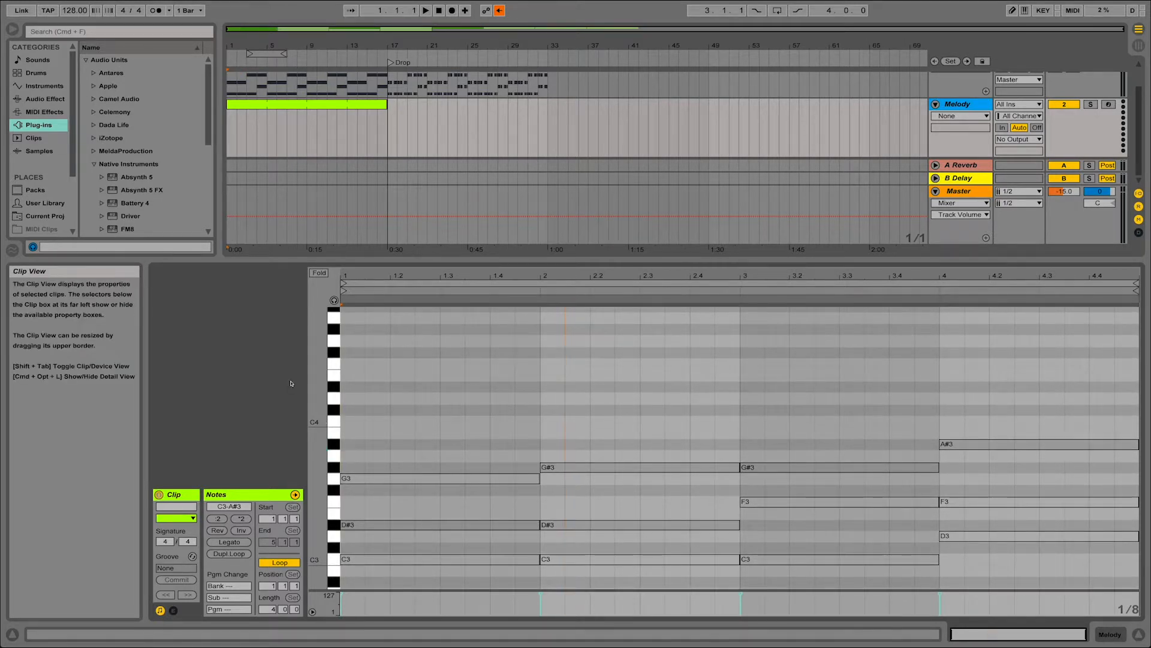
Step: Load the Massive synth onto the Melody track and close its plug-in window
scroll(144, 180, "down", 3)
left_click(135, 229)
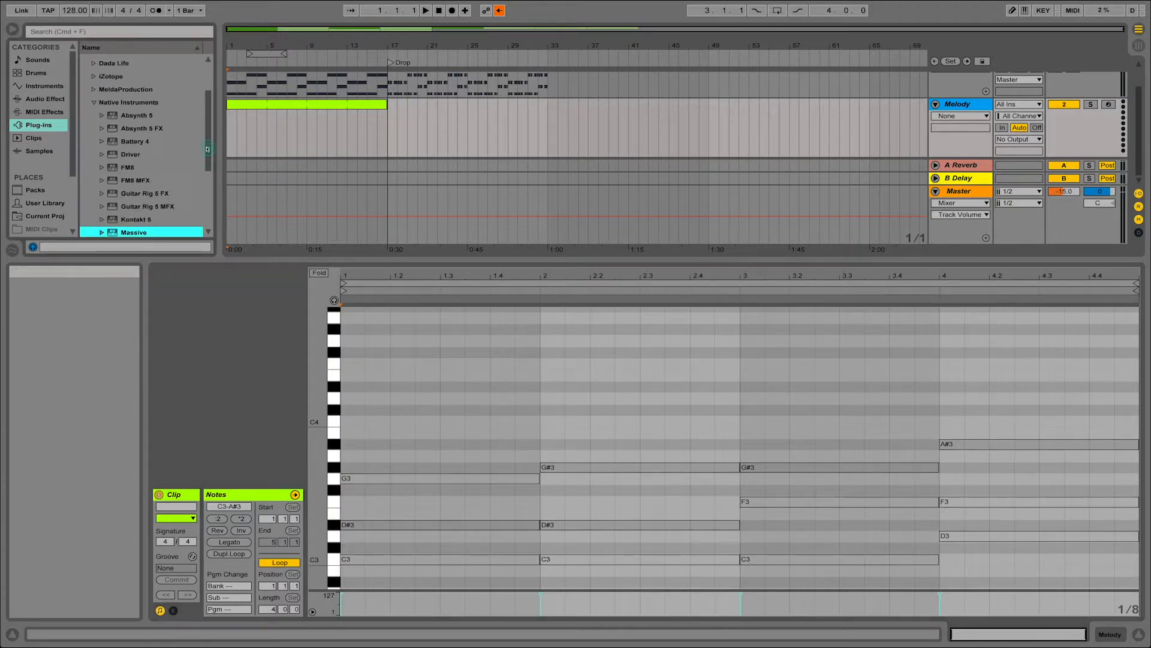
scroll(144, 174, "down", 2)
left_click_drag(123, 175, 374, 129)
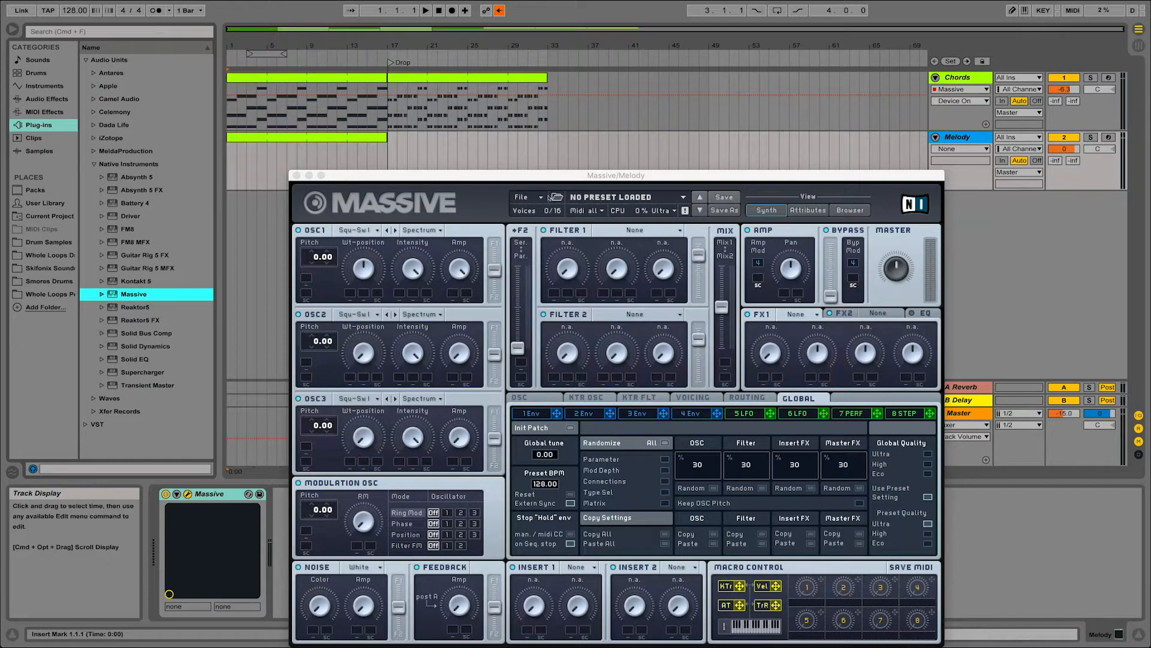
left_click(297, 175)
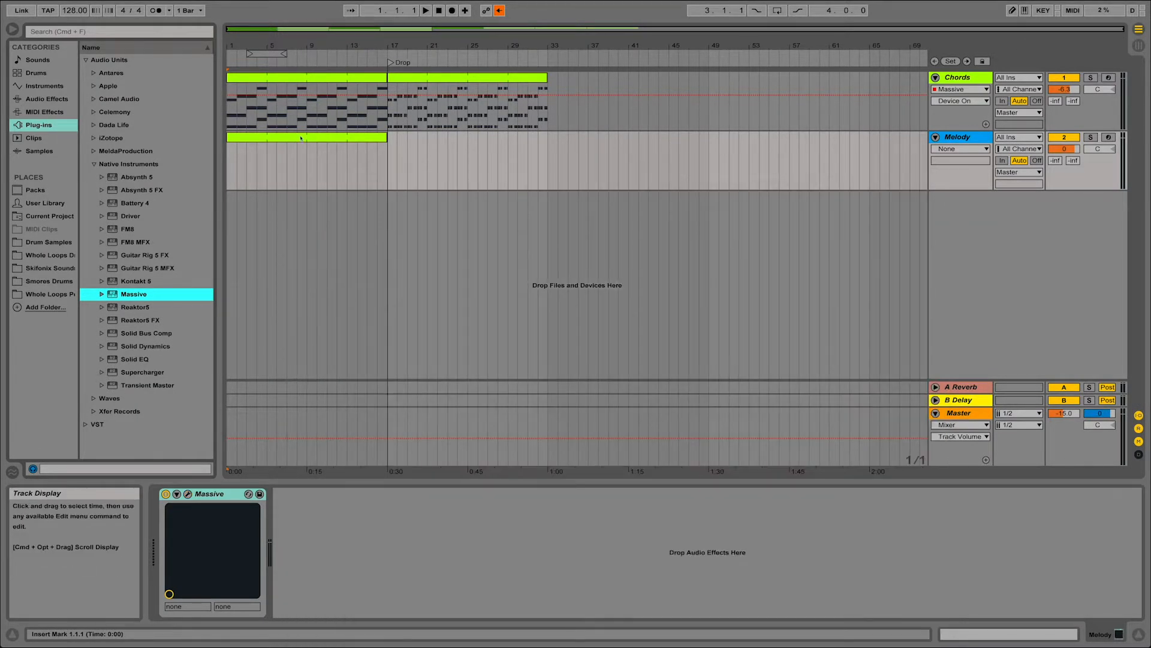
Step: Write bar 1 of the Melody clip in sequence: D#4 eighth, G4 quarter, D#4 eighth, C4 quarter and D#4 quarter
double_click(294, 179)
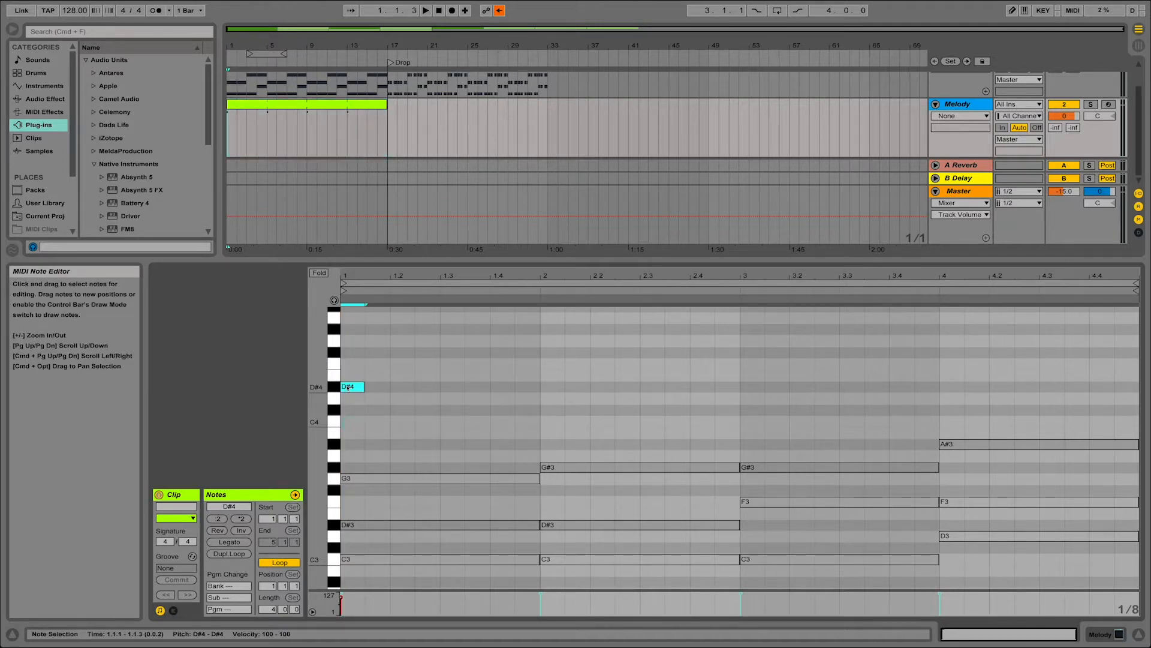
double_click(368, 339)
left_click_drag(390, 341, 414, 340)
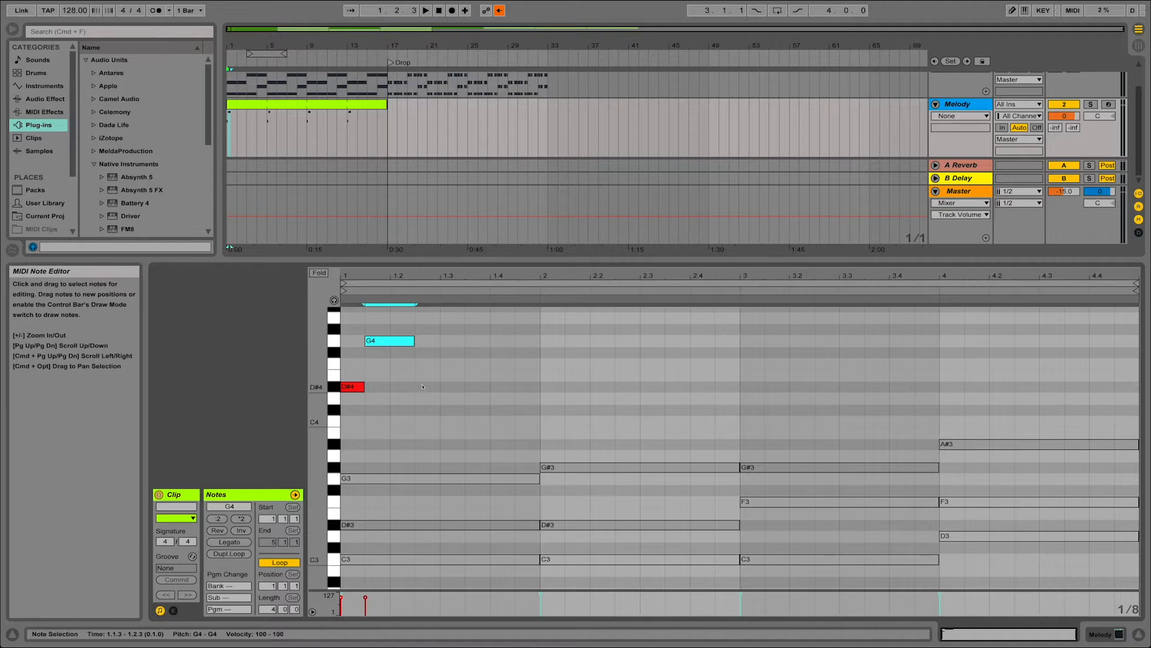
double_click(423, 386)
double_click(451, 421)
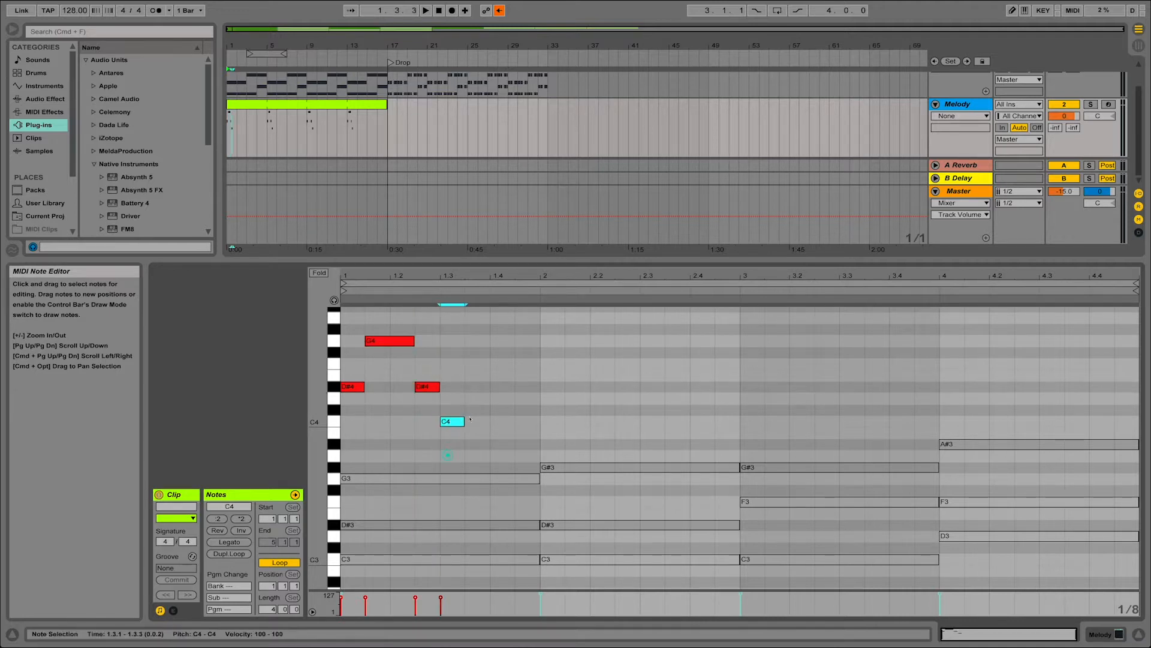
left_click_drag(461, 415, 490, 417)
double_click(502, 386)
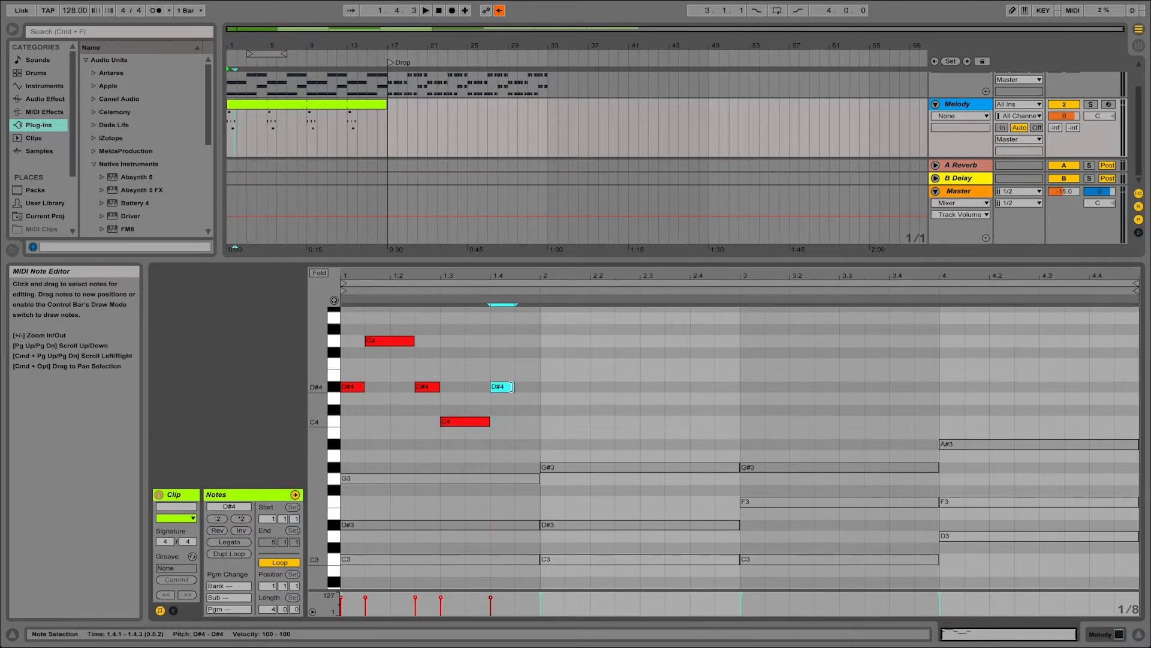
left_click_drag(514, 387, 540, 389)
Step: Write bar 2 of the Melody clip in sequence: D#4 eighth, G#4 quarter, D#4 eighth, C4 quarter and D#4 quarter
left_click_drag(560, 383, 605, 579)
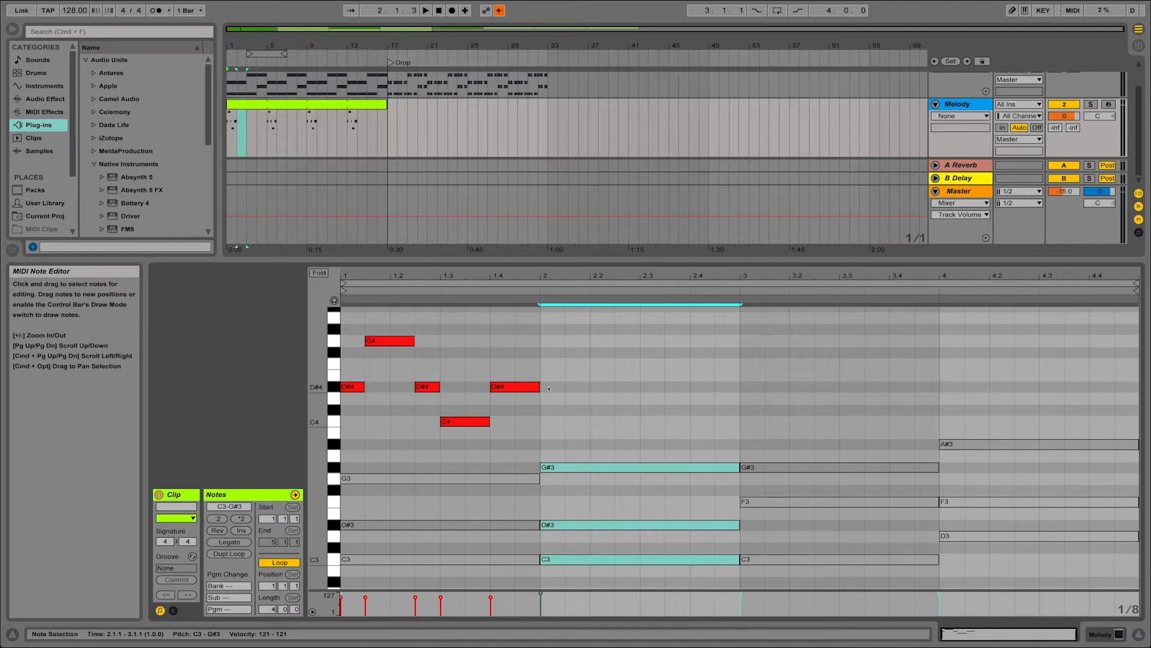
double_click(548, 387)
left_click(575, 364)
double_click(577, 329)
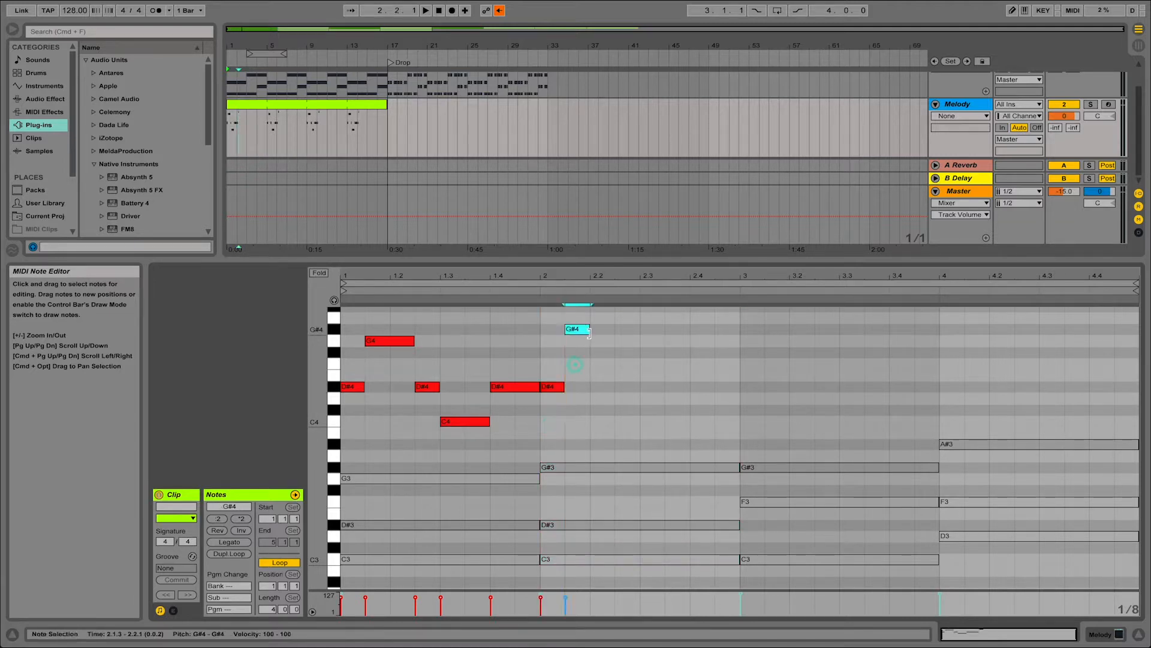
left_click_drag(589, 331, 614, 330)
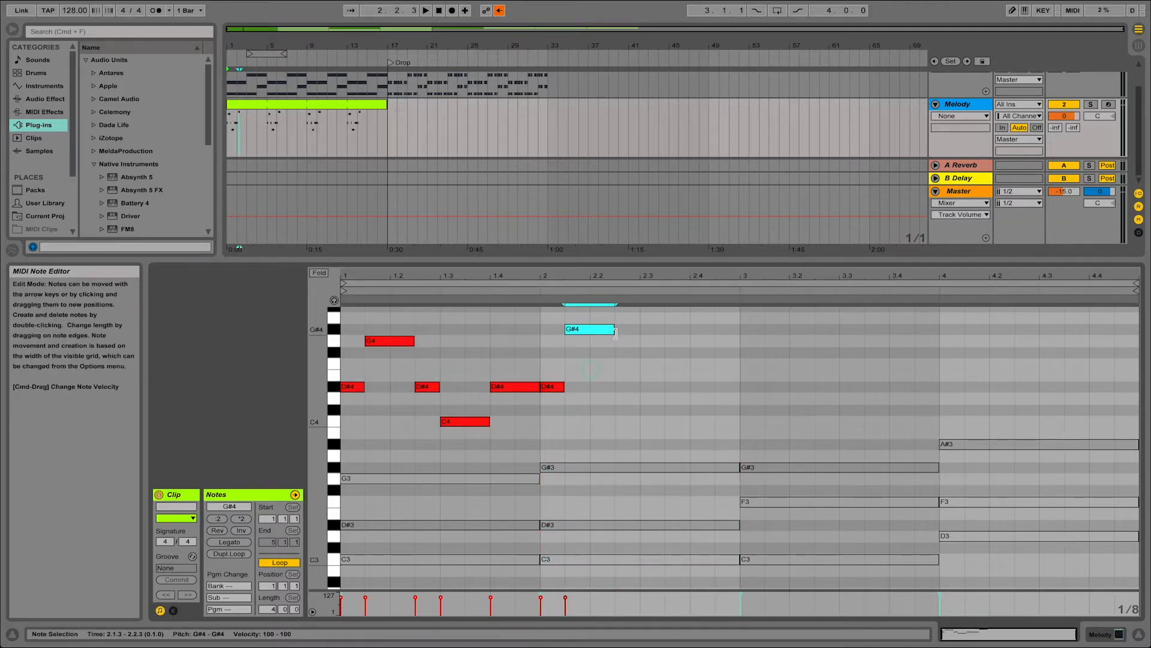
double_click(627, 387)
double_click(658, 421)
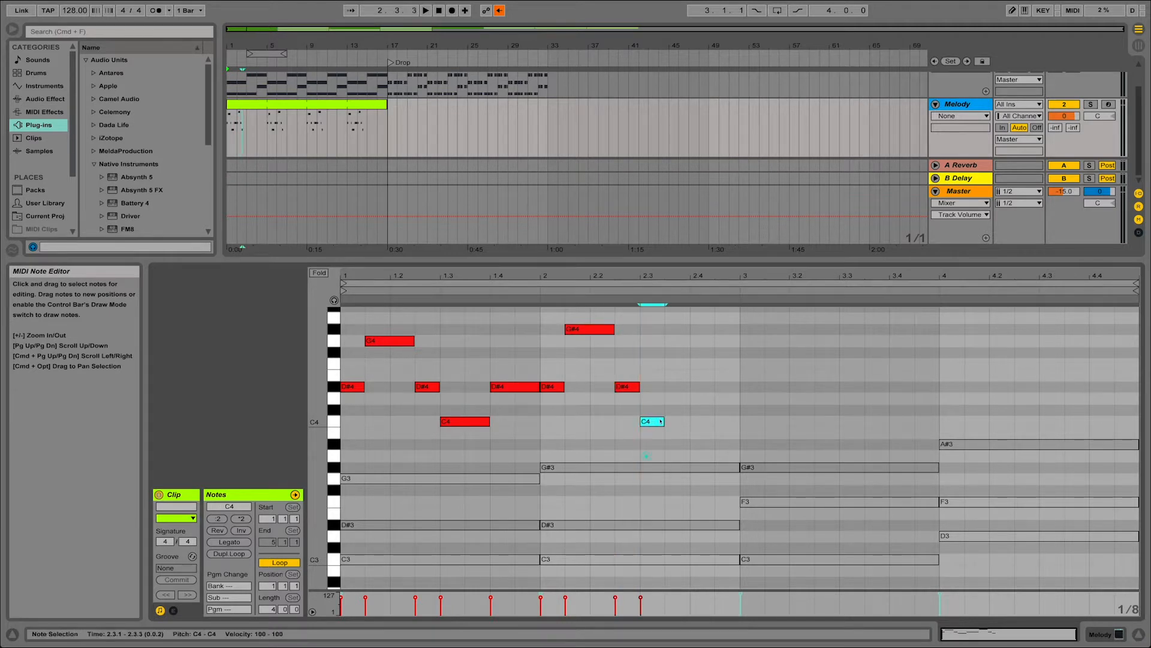
left_click_drag(672, 420, 739, 387)
double_click(703, 386)
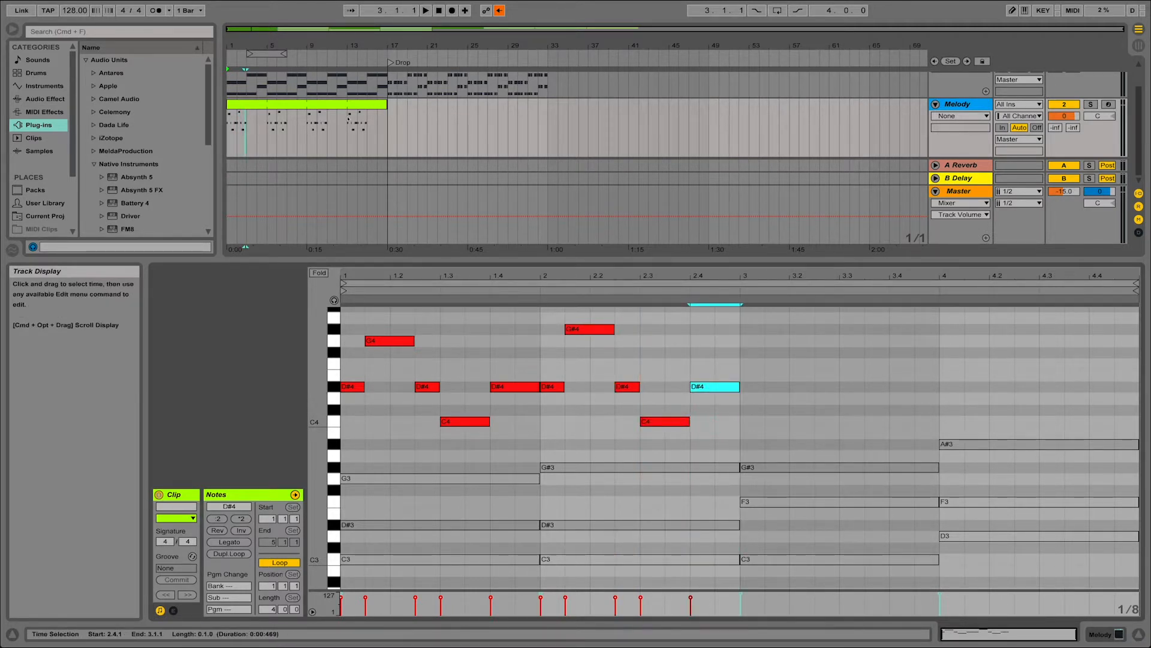
Step: Play the Melody clip from its start to audition the first two bars over the chords
left_click(347, 101)
key("space")
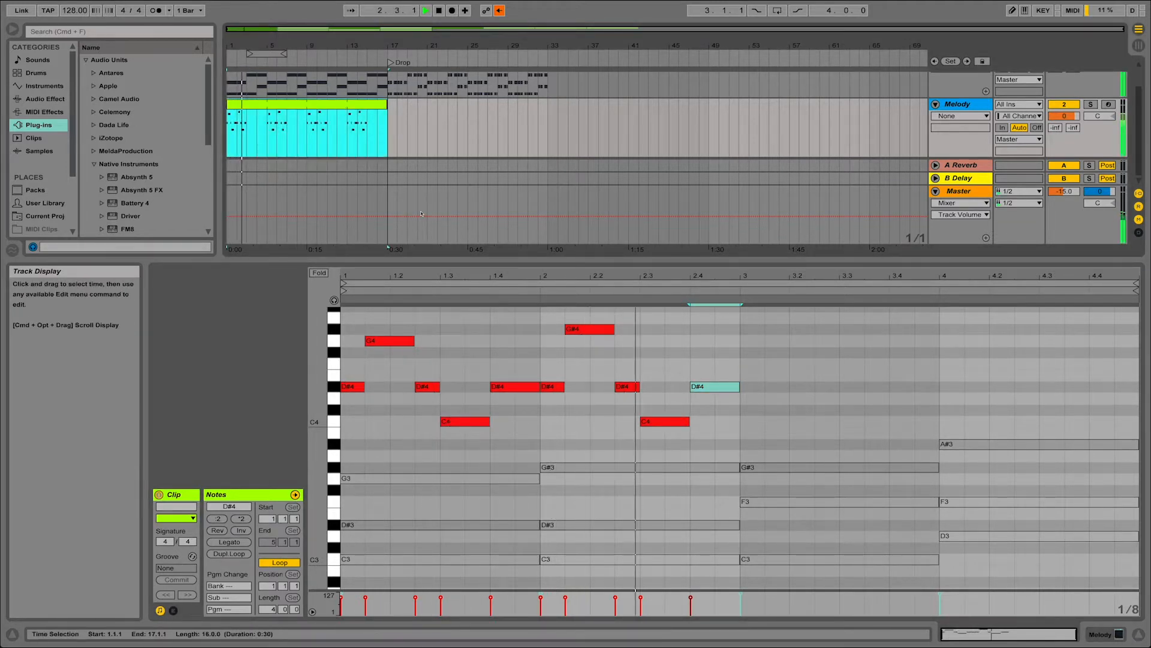
key("space")
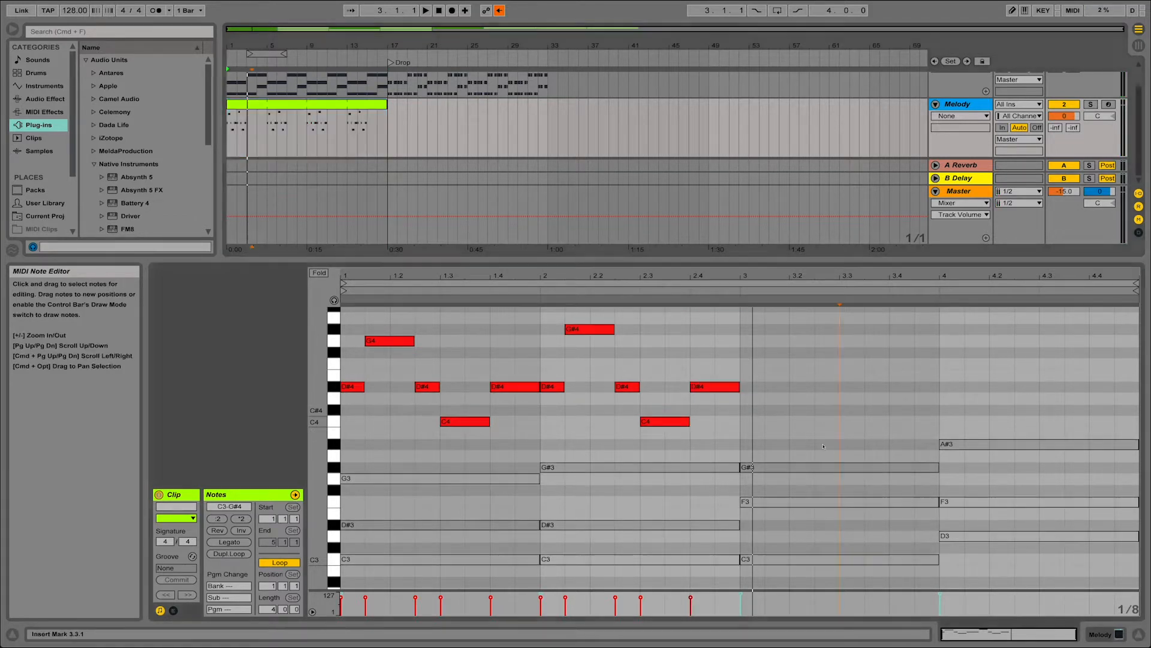
Step: Write bar 3 of the Melody clip in sequence: F4 eighth, G#4 quarter, F4 eighth, C4 quarter and F4 quarter
left_click_drag(743, 366, 829, 564)
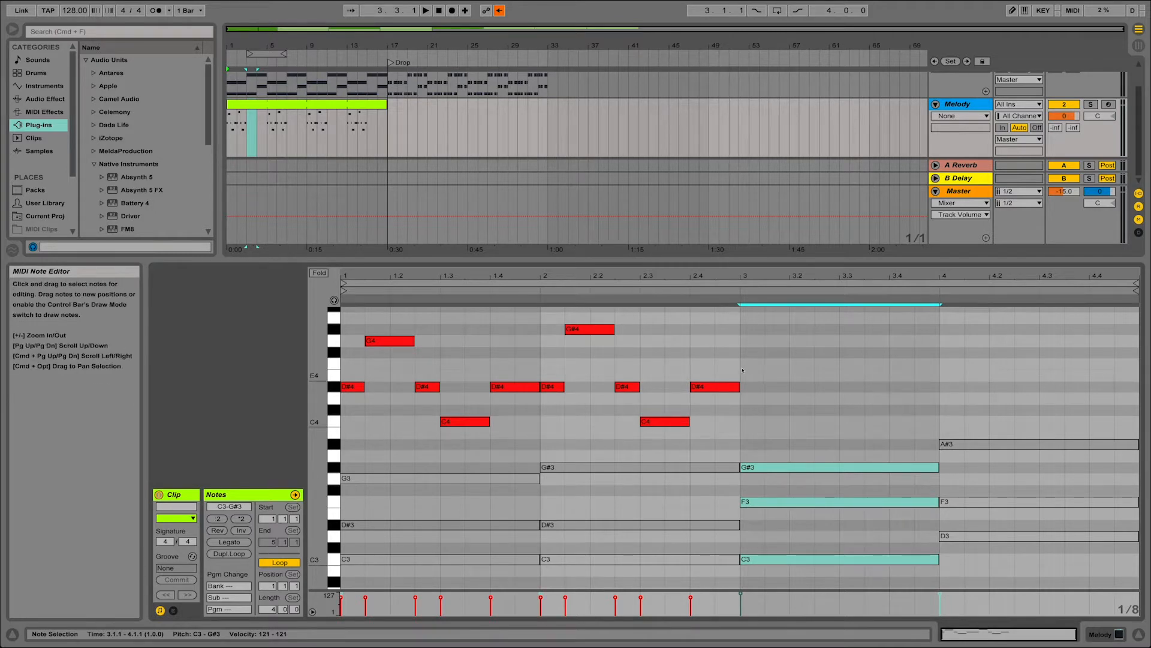
double_click(746, 365)
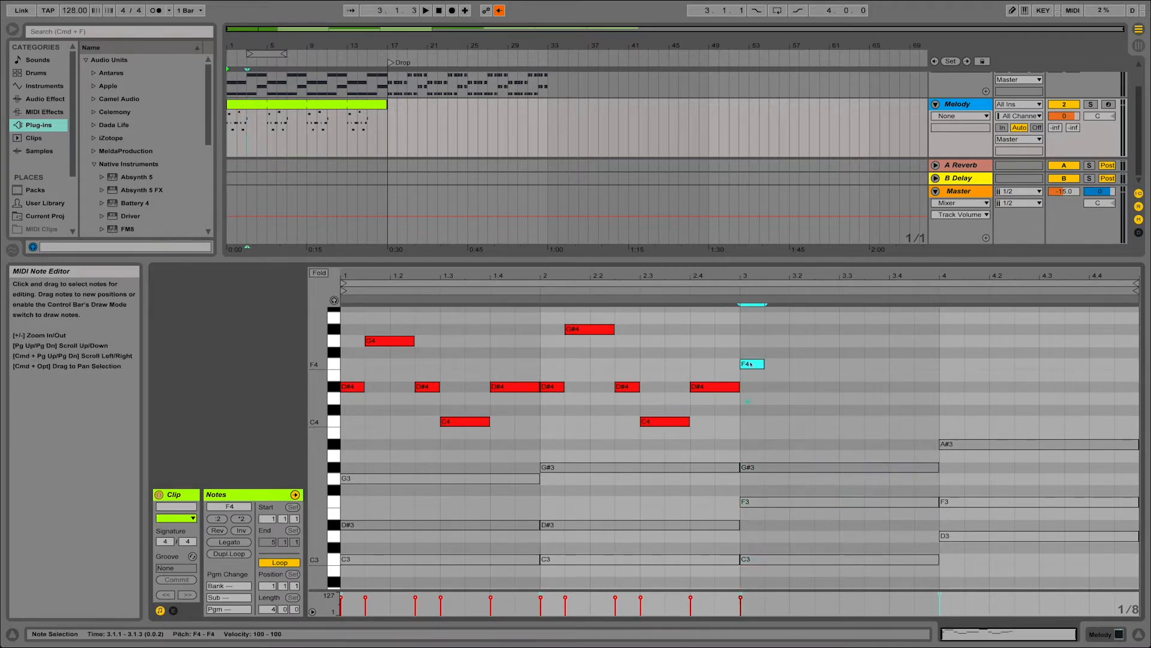
double_click(780, 329)
left_click_drag(788, 331, 815, 330)
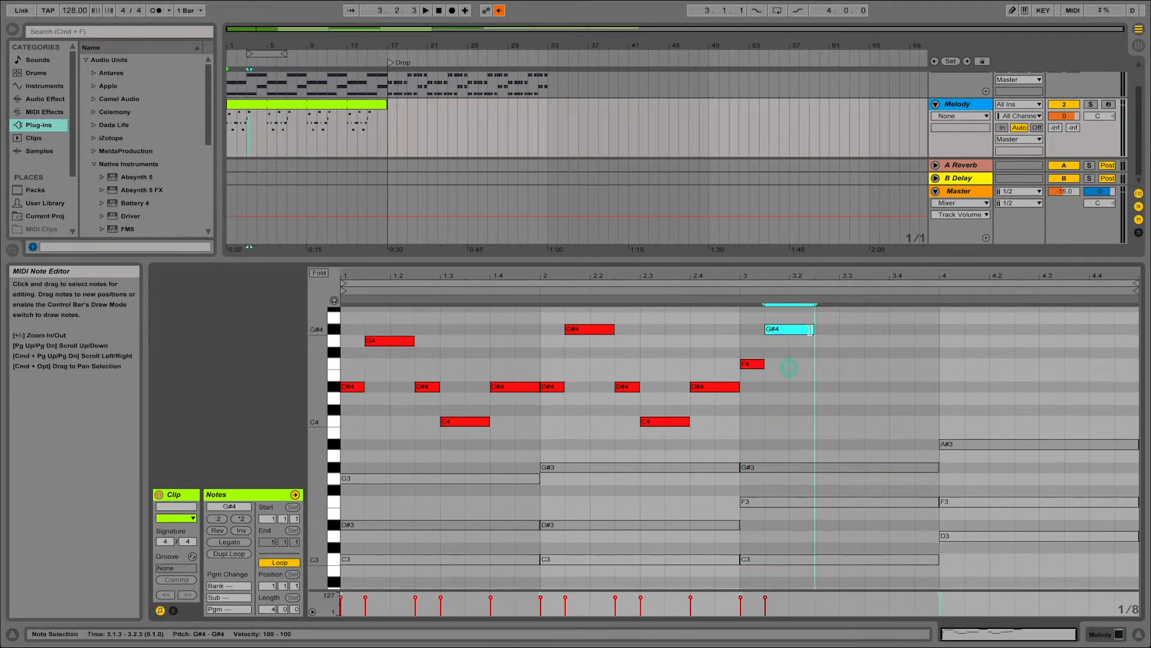
double_click(821, 365)
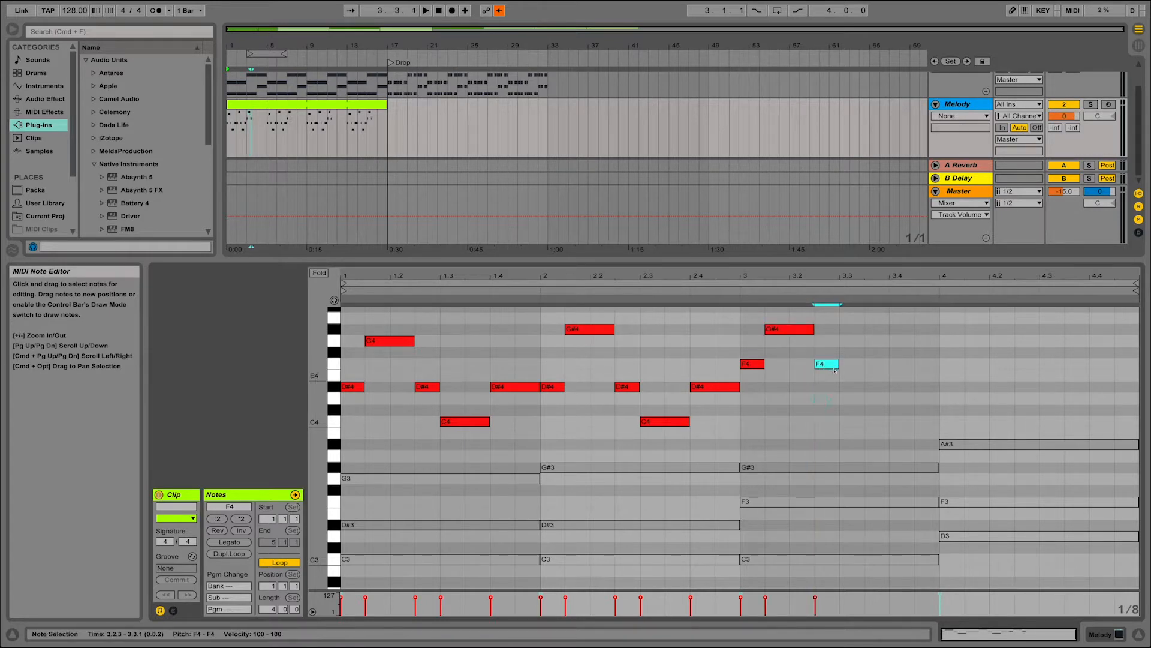
double_click(849, 421)
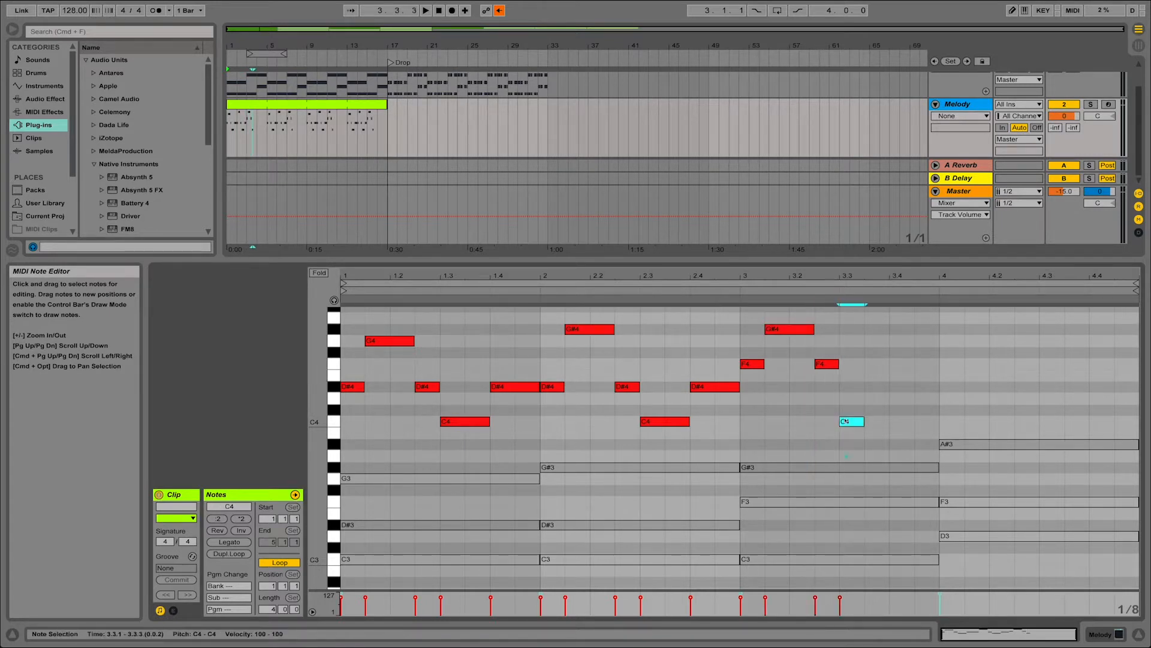
left_click_drag(862, 420, 889, 420)
double_click(901, 364)
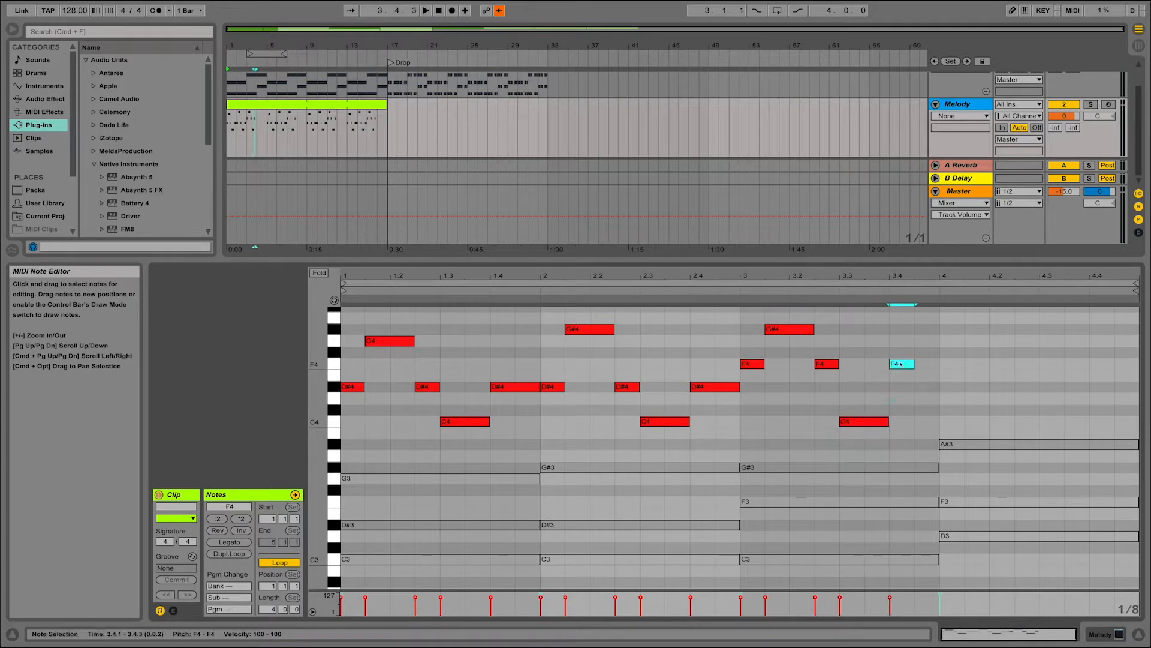
left_click_drag(917, 363, 939, 363)
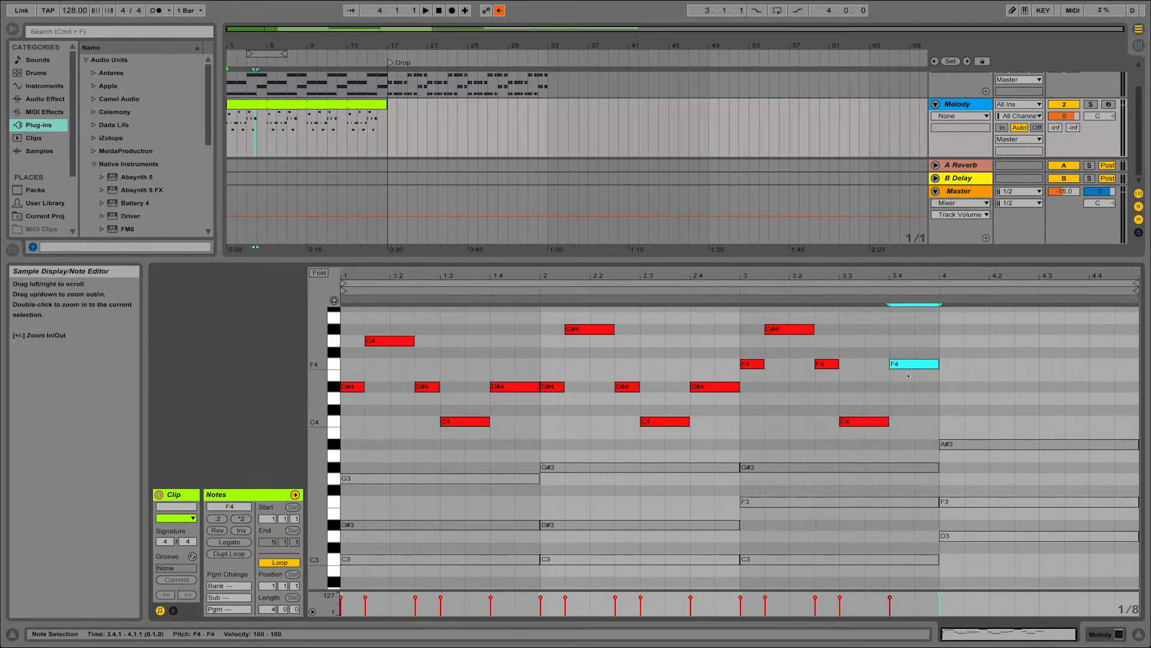
Step: Examine the pitch range around the melody notes, from the chord notes below C4 up past C5
scroll(318, 352, "up", 2)
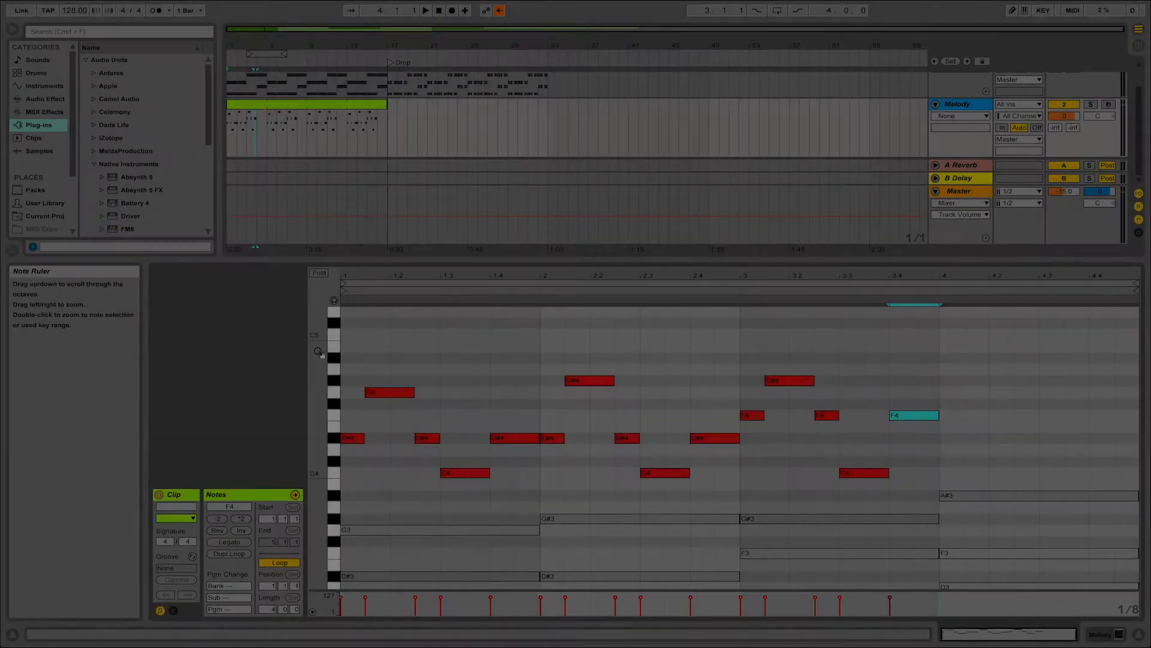
scroll(317, 351, "up", 2)
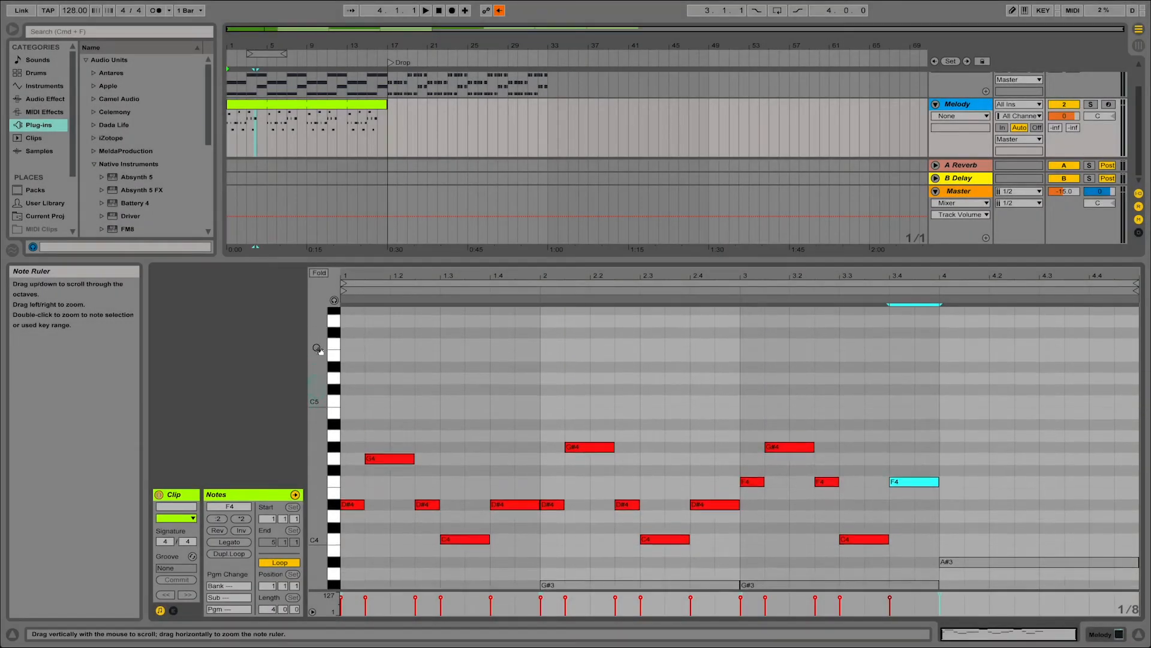
scroll(318, 351, "down", 2)
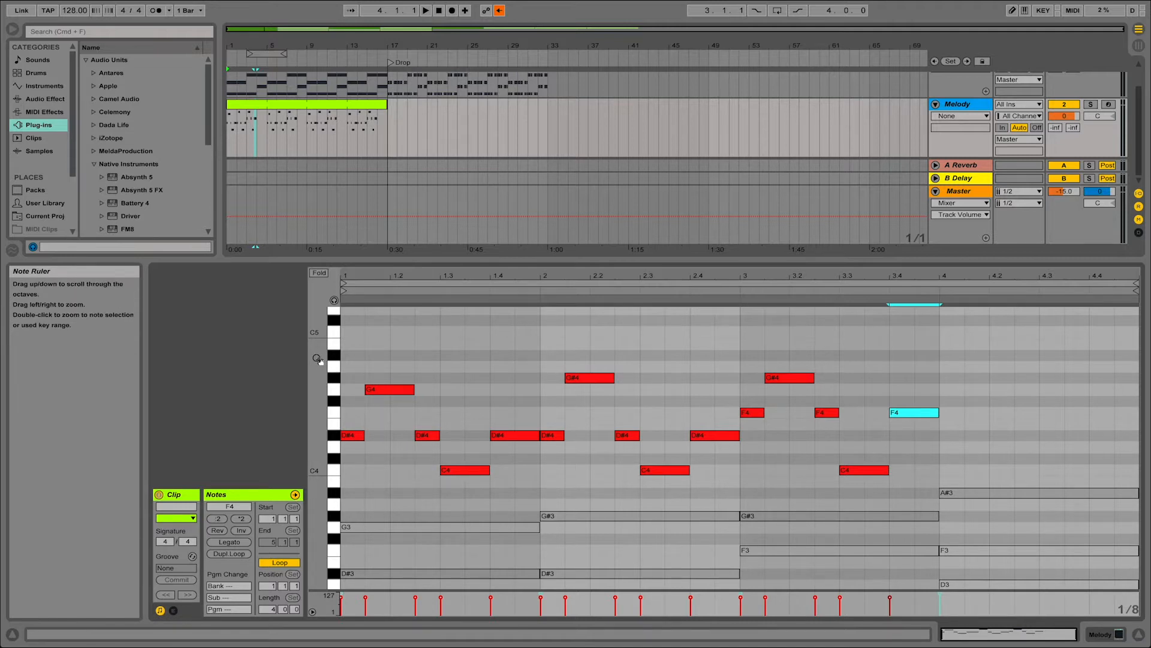
scroll(318, 359, "up", 6)
scroll(318, 359, "down", 8)
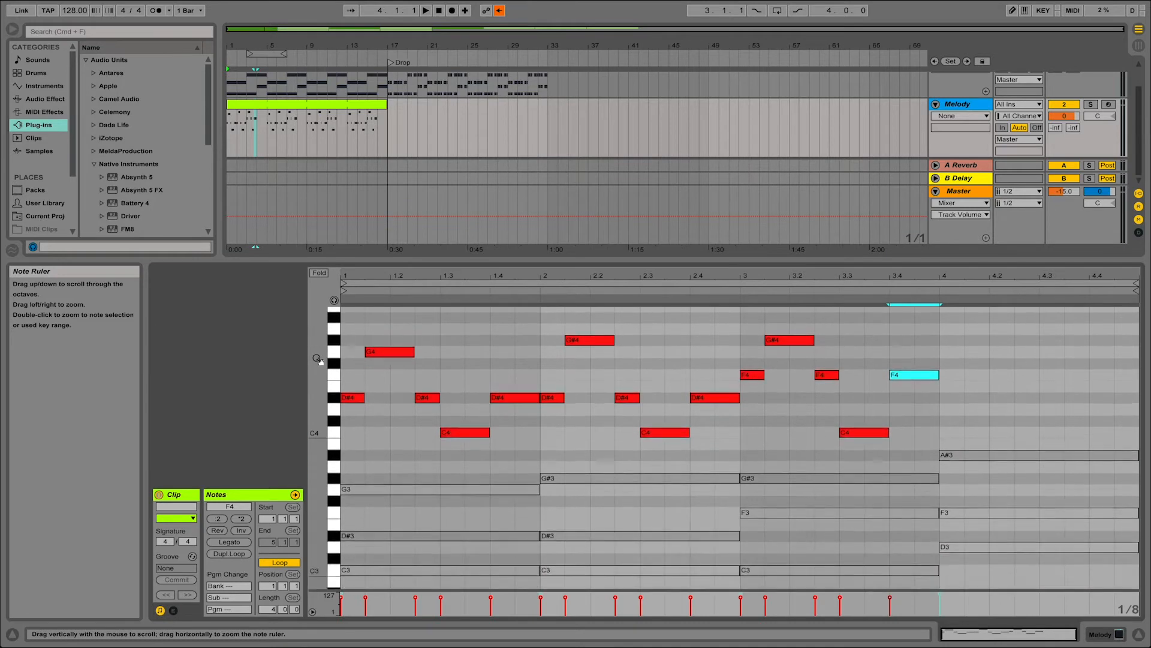
scroll(318, 360, "up", 2)
scroll(318, 360, "up", 7)
scroll(318, 360, "down", 3)
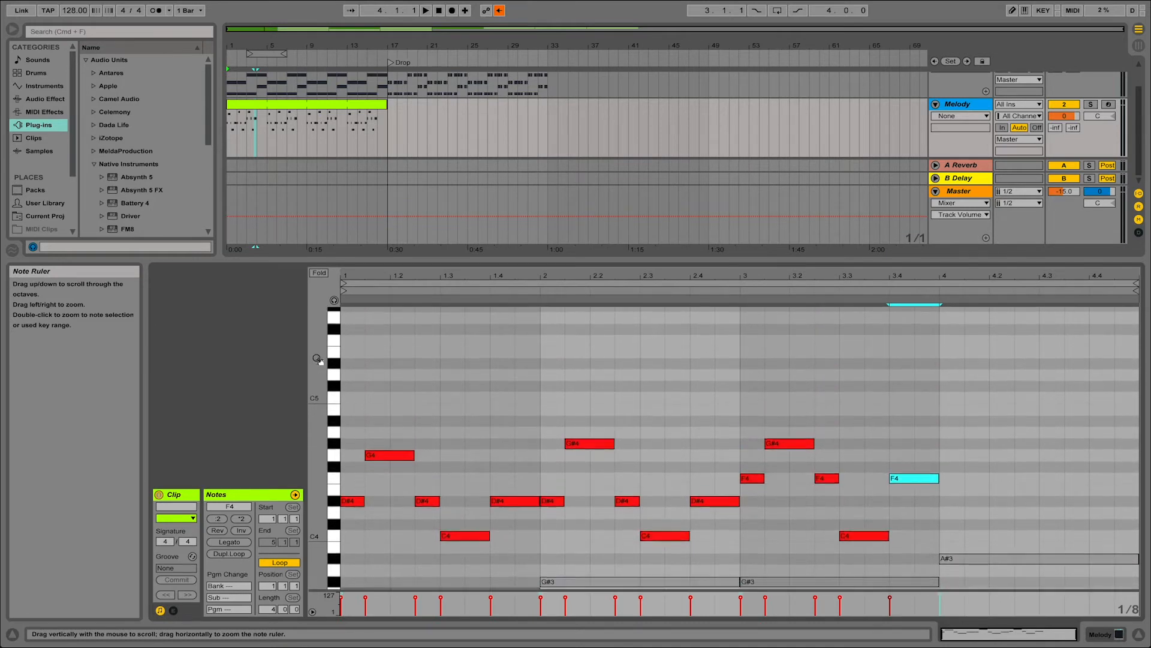
scroll(317, 371, "down", 5)
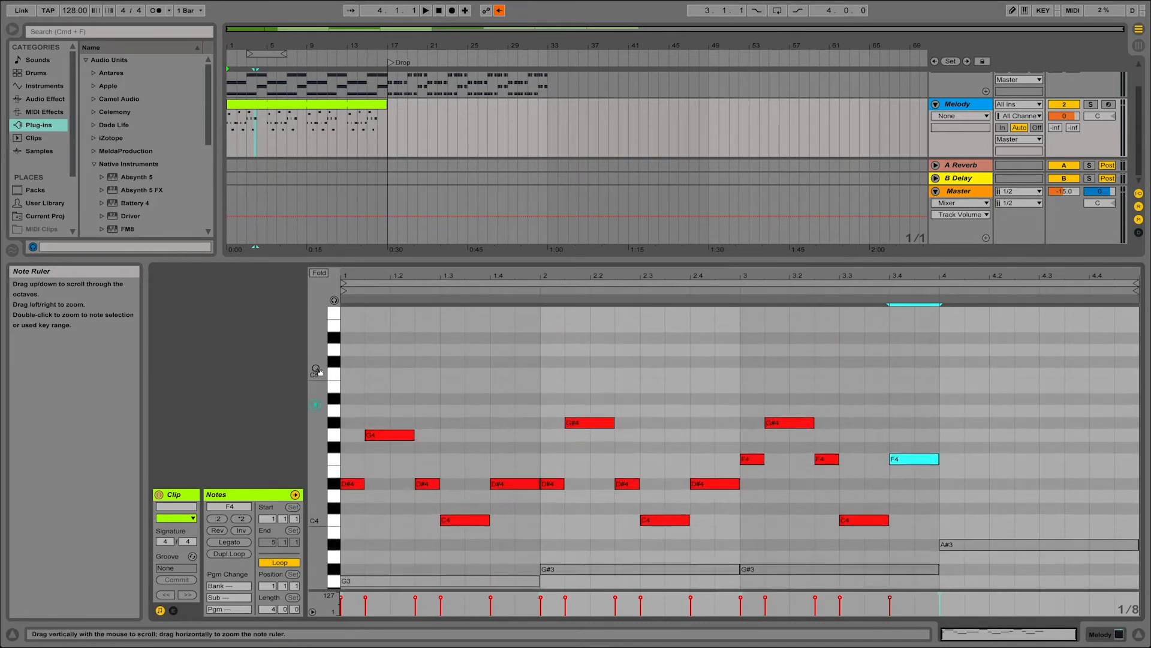
scroll(316, 371, "up", 5)
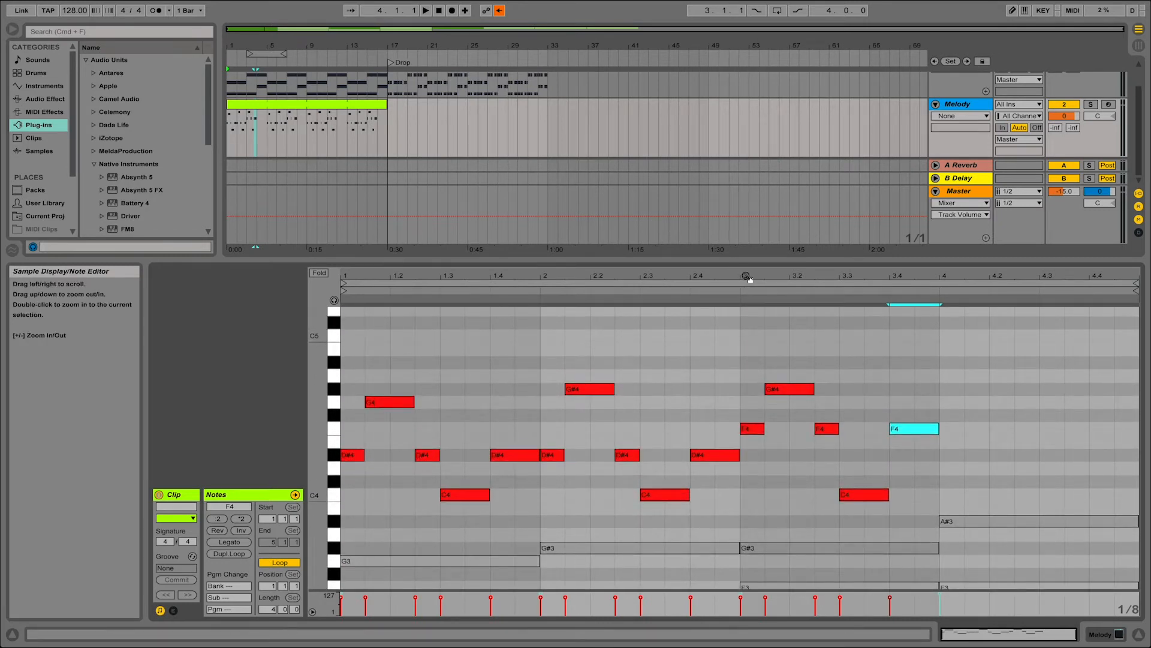
left_click_drag(749, 278, 734, 280)
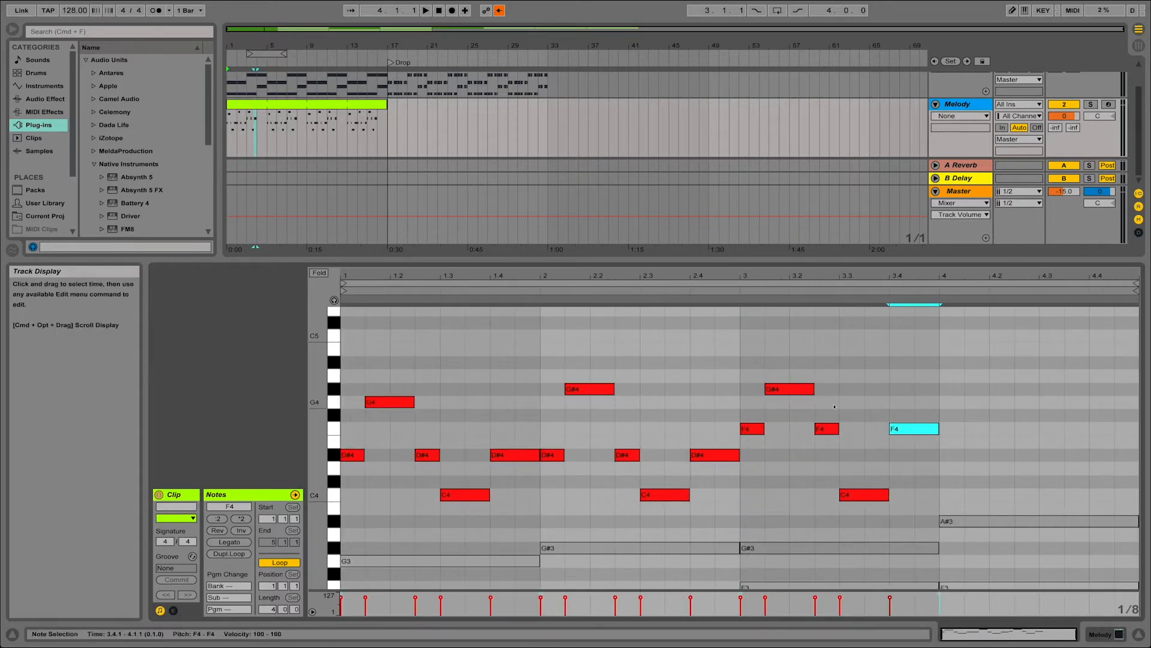
Step: Write bar 4 of the Melody clip in sequence: A#4 eighth, F4 quarter, A#4 eighth, then F4, D4, F4 and D4 eighths
left_click(939, 368)
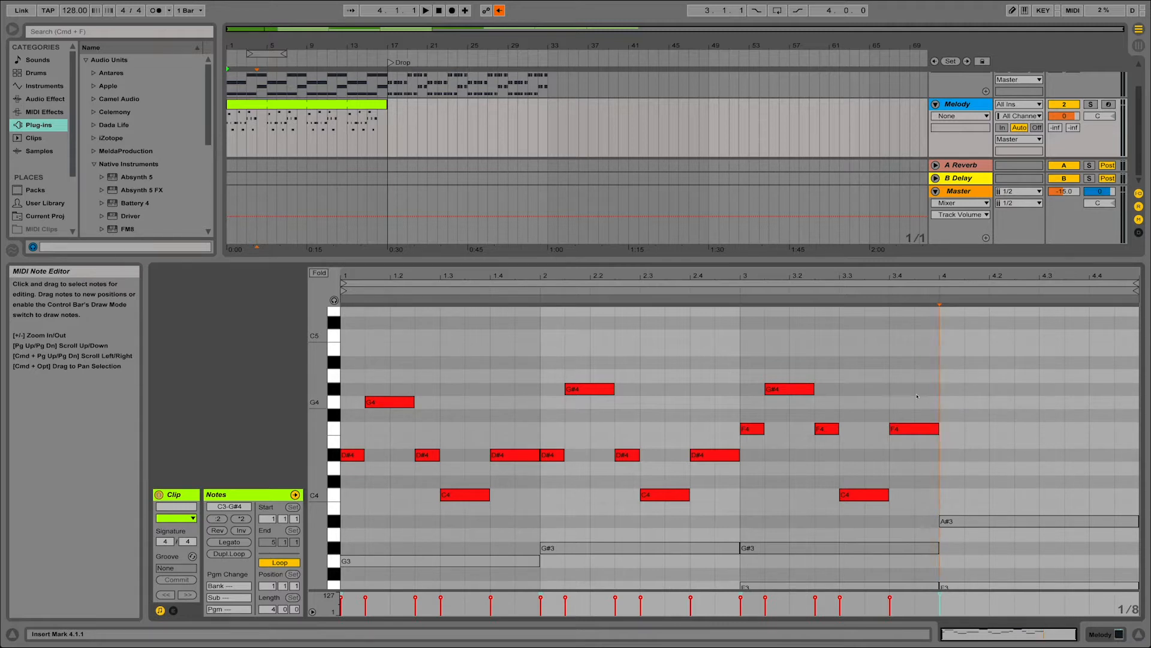
double_click(945, 362)
double_click(976, 428)
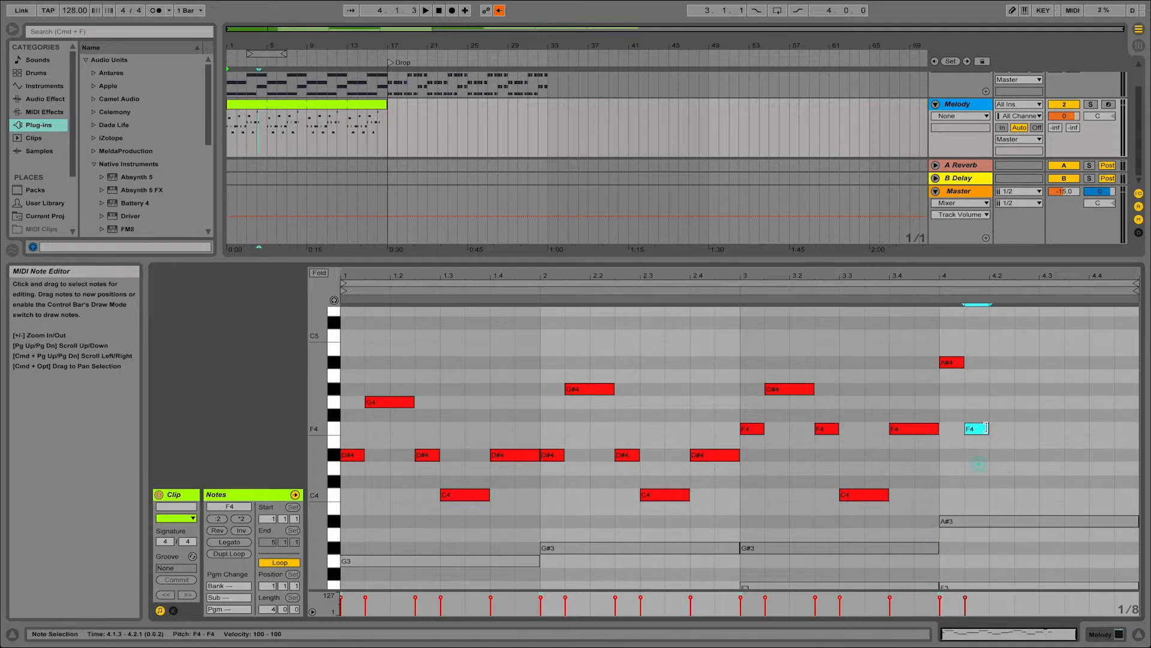
left_click_drag(989, 428, 1014, 428)
double_click(1023, 362)
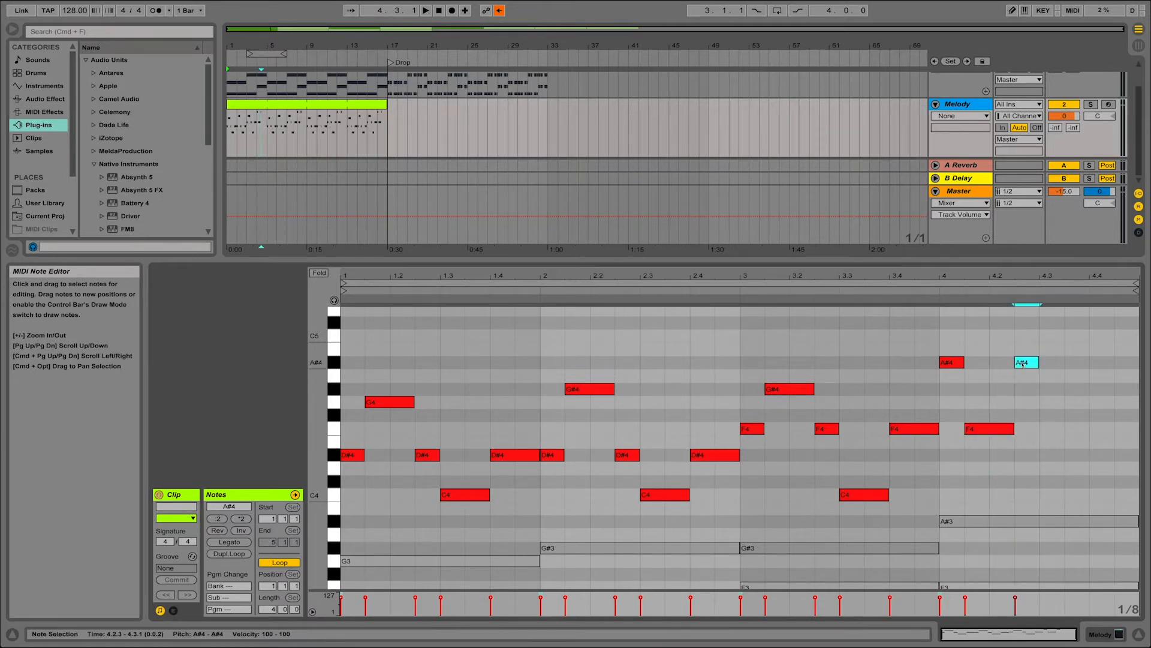
double_click(1052, 428)
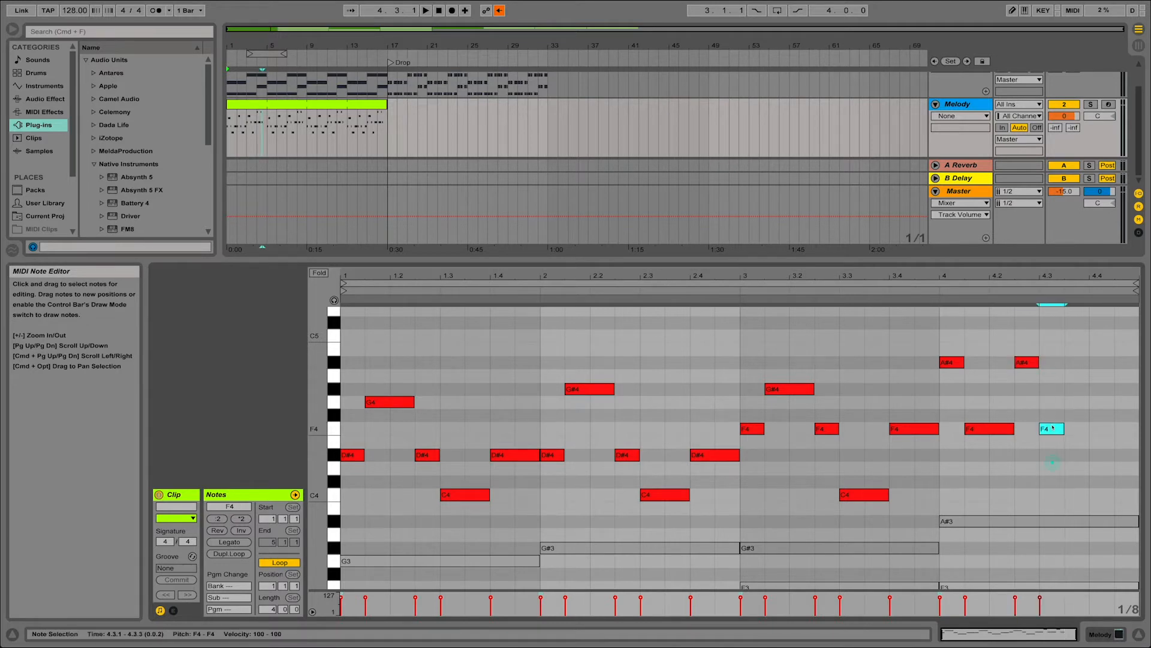
double_click(1076, 468)
double_click(1100, 428)
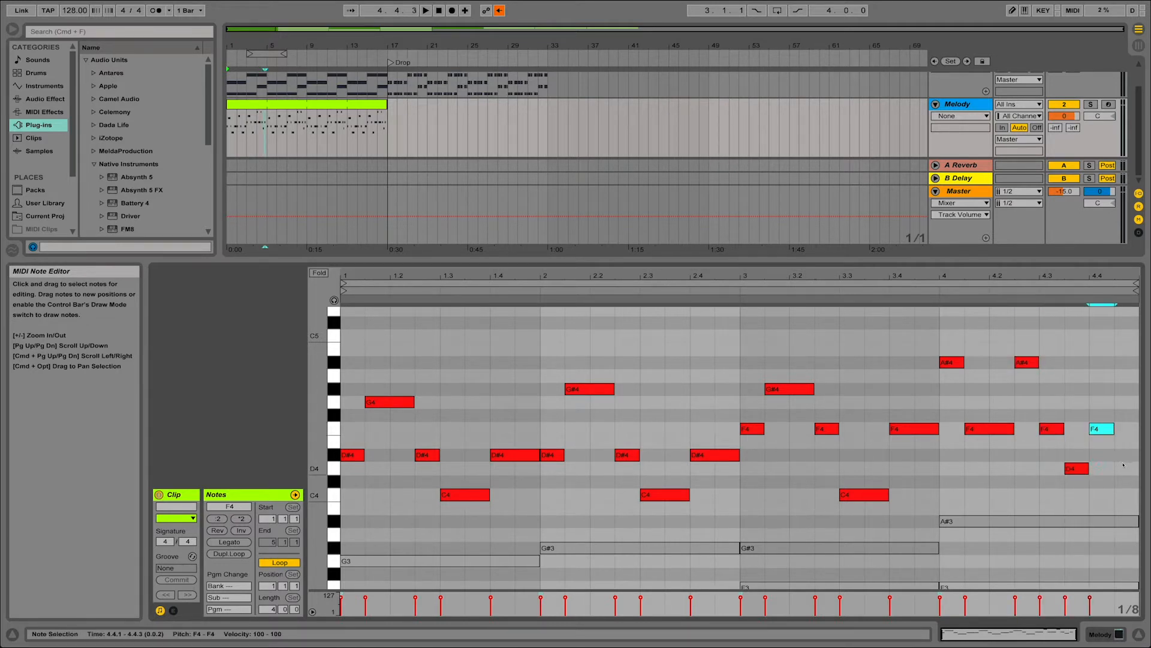
double_click(1126, 468)
Step: Play the complete four-bar melody from the start of the arrangement and stop after it begins repeating
left_click(275, 107)
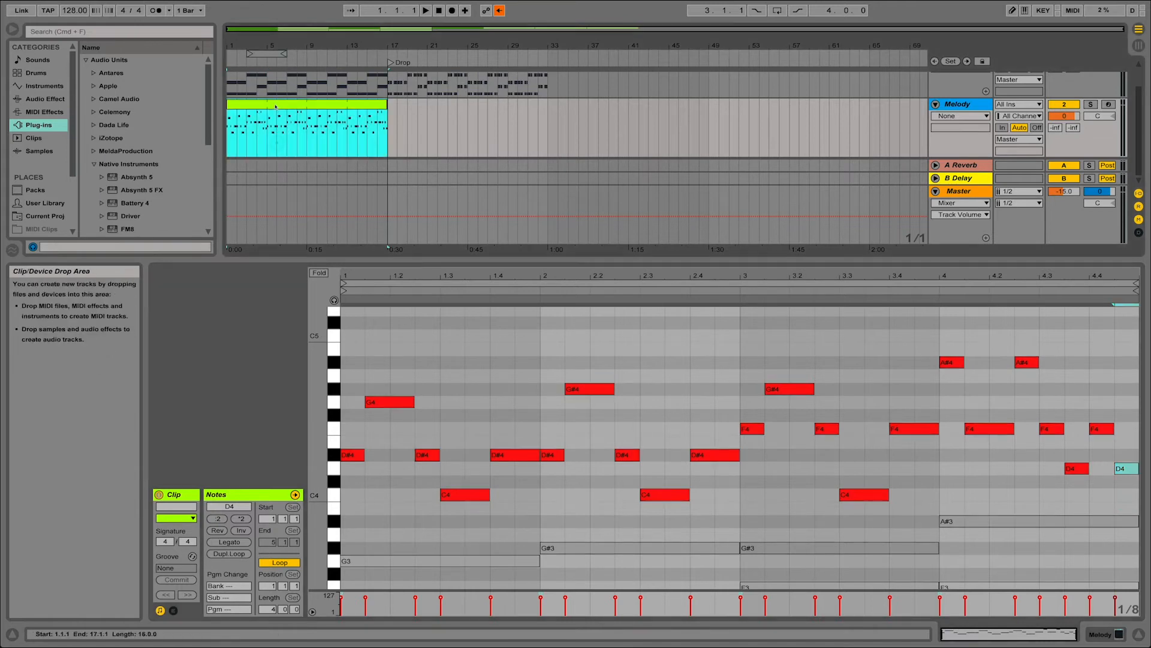
key("space")
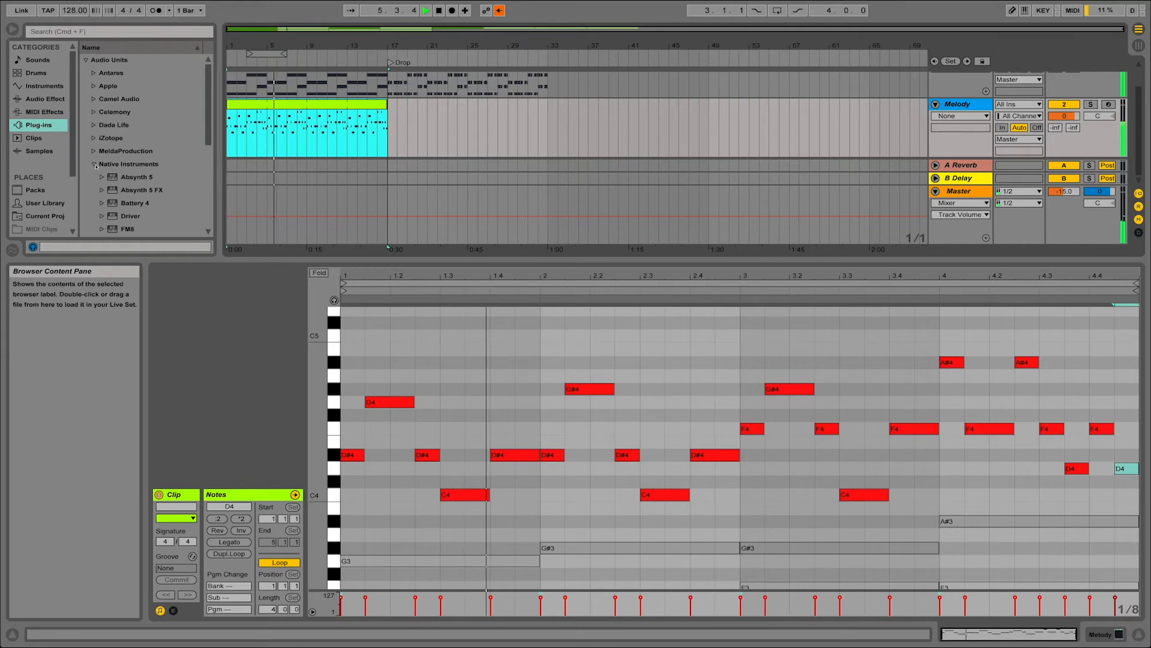
key("space")
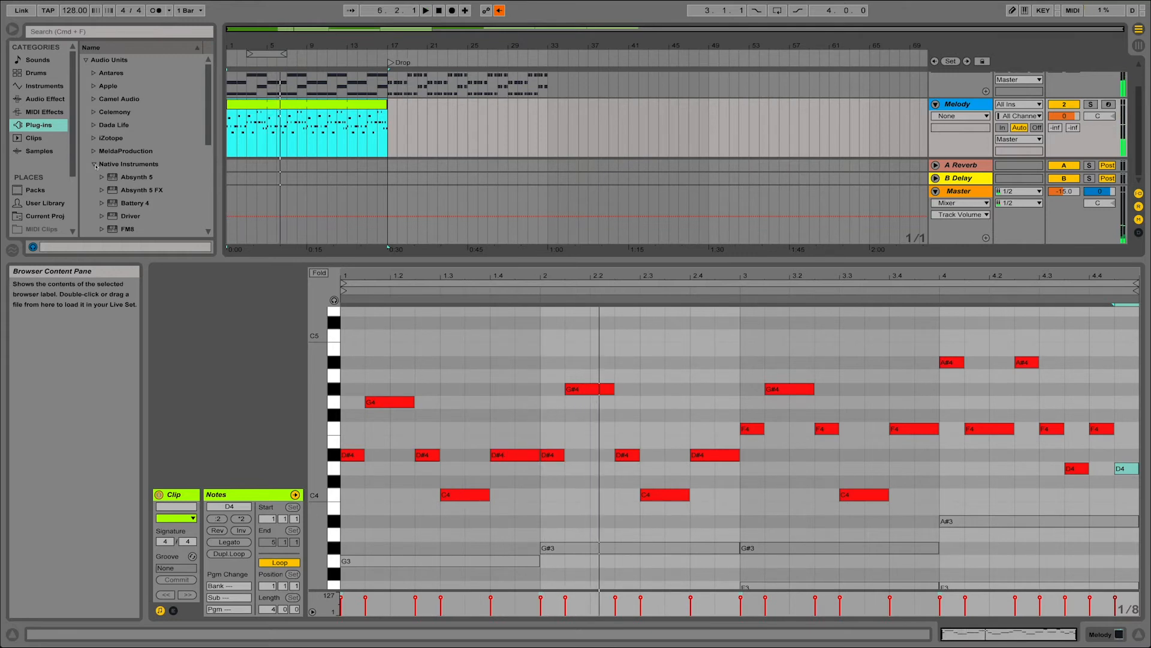